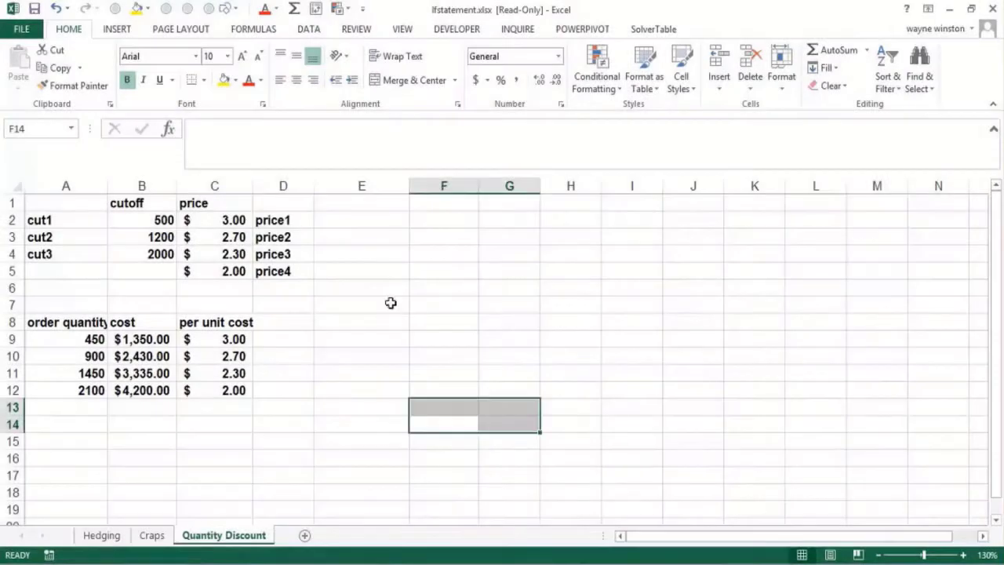
- Enter the file name "Ifstatement.xlsx" in cell H4 of the Quantity Discount sheet
click(559, 256)
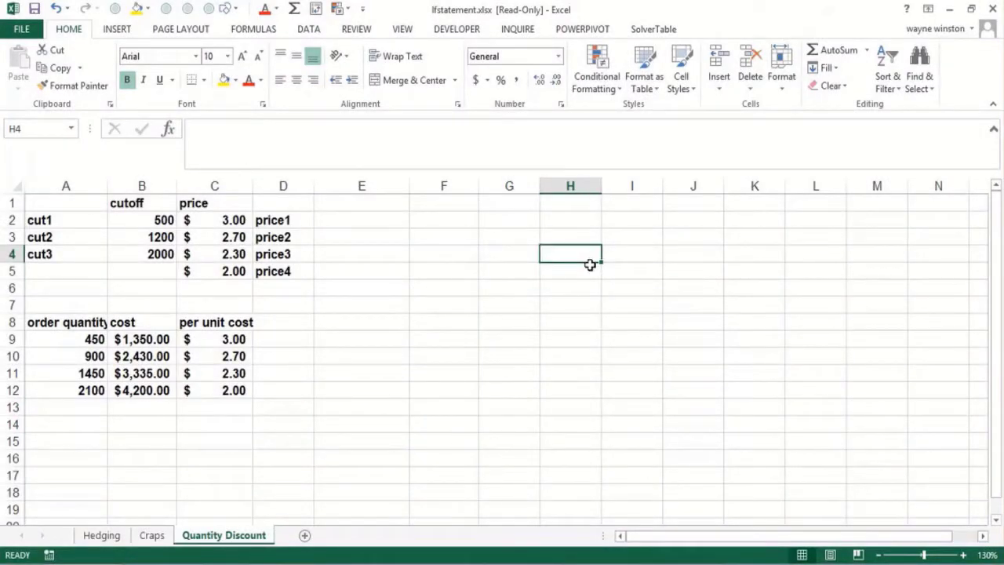
text(Ifstate)
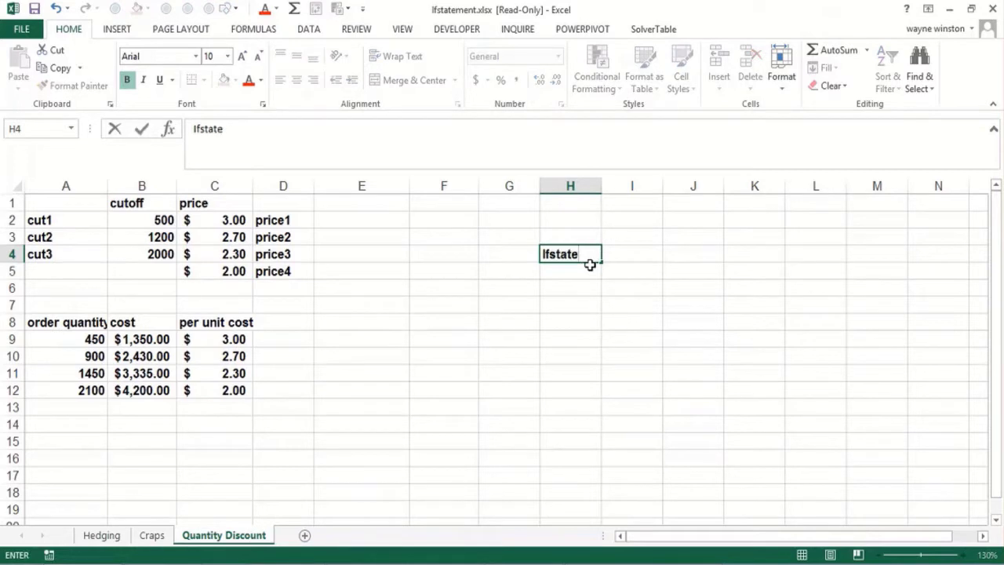
text(ment.xlsx)
key(Return)
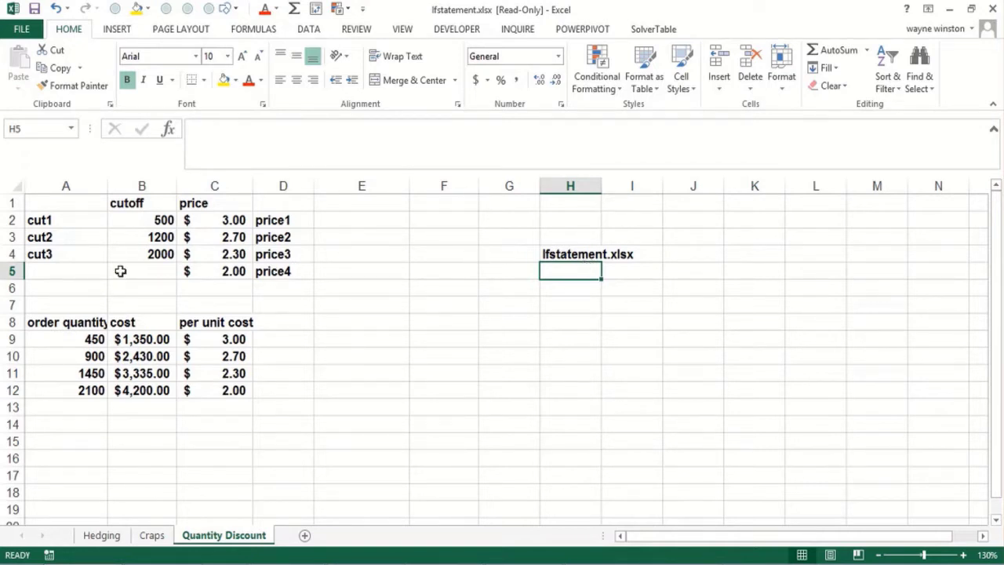
- Examine the order quantity cutoffs in B2:B4 and the matching unit prices in C2:C5
click(218, 254)
click(151, 254)
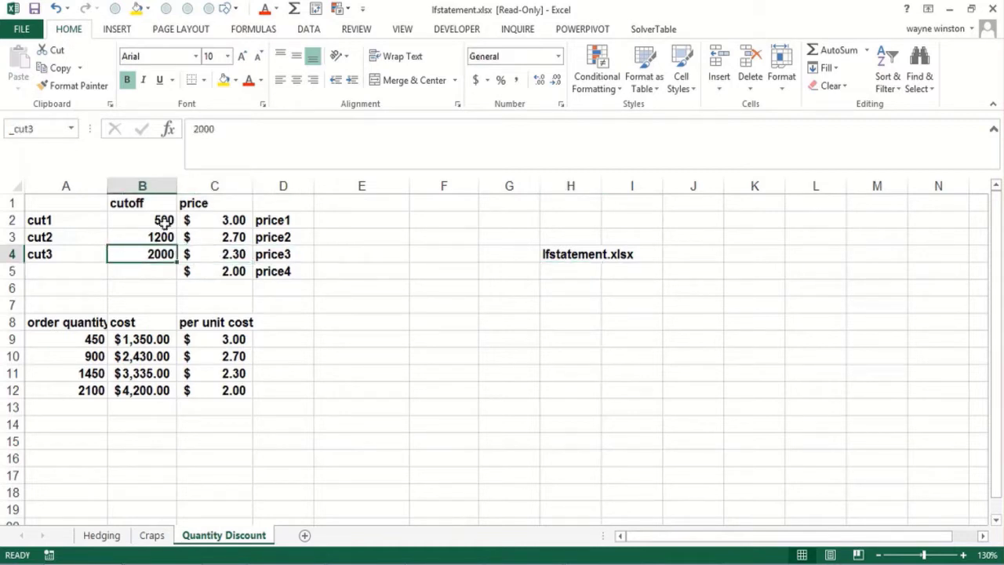
click(163, 221)
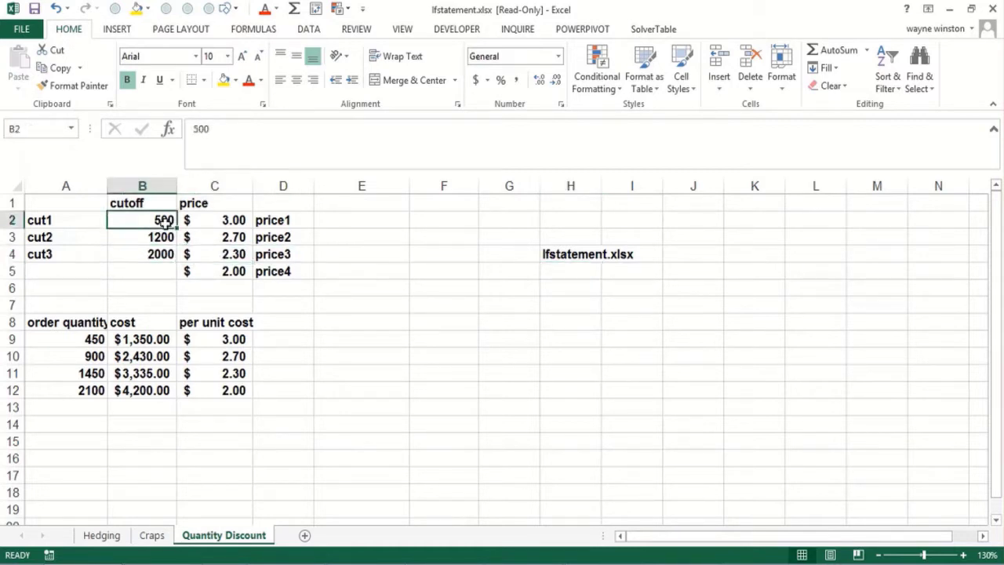
click(210, 225)
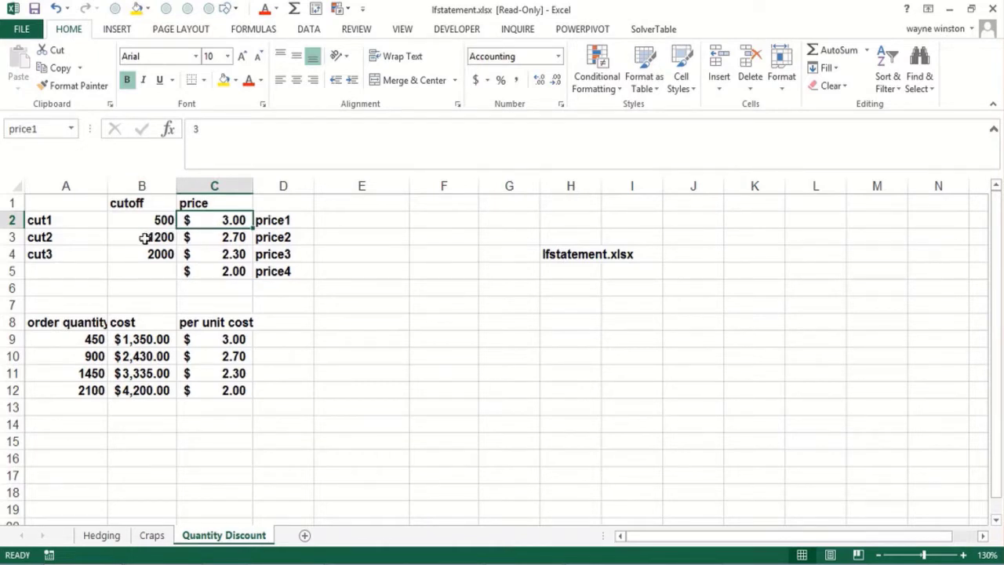
click(209, 238)
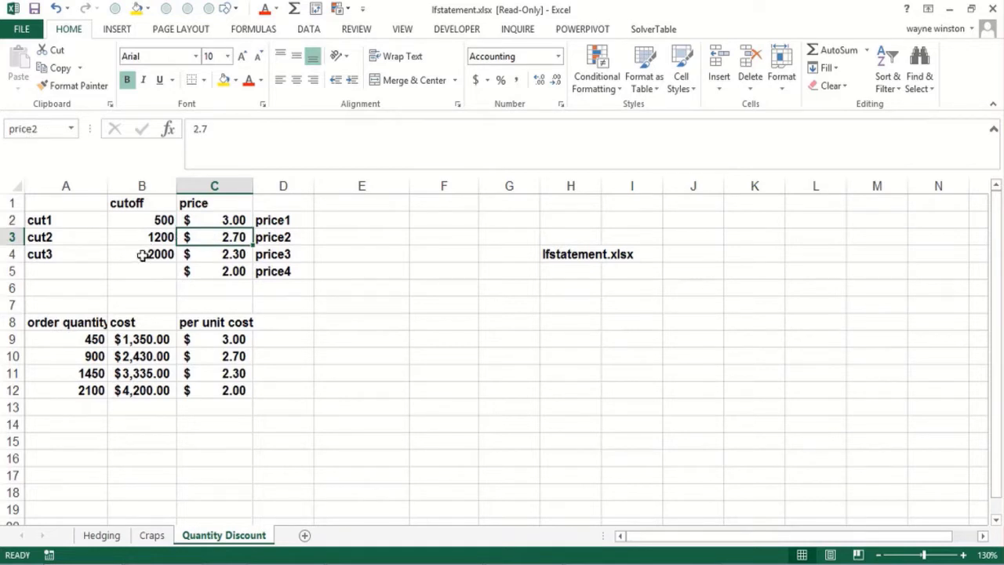
click(138, 253)
click(205, 253)
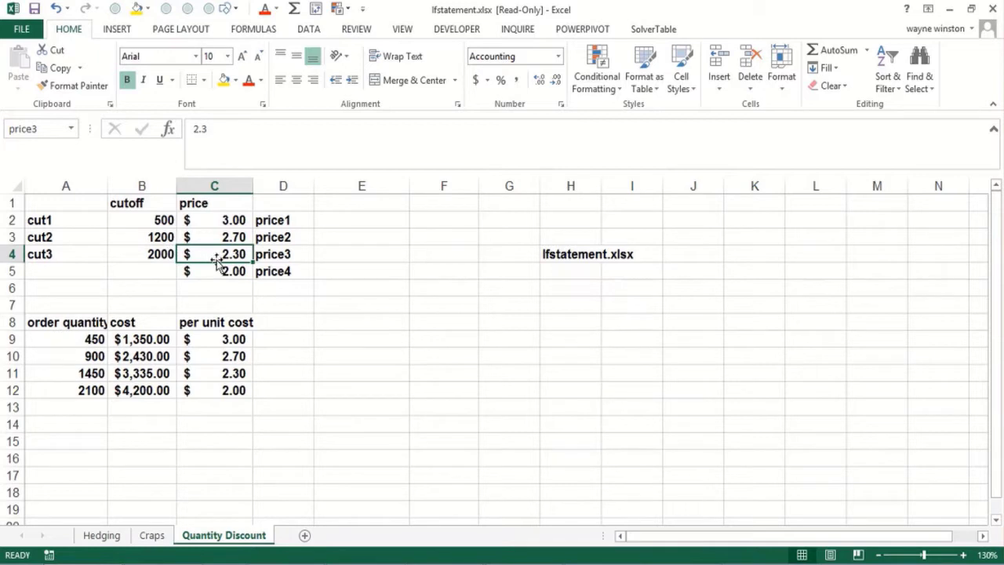
click(214, 272)
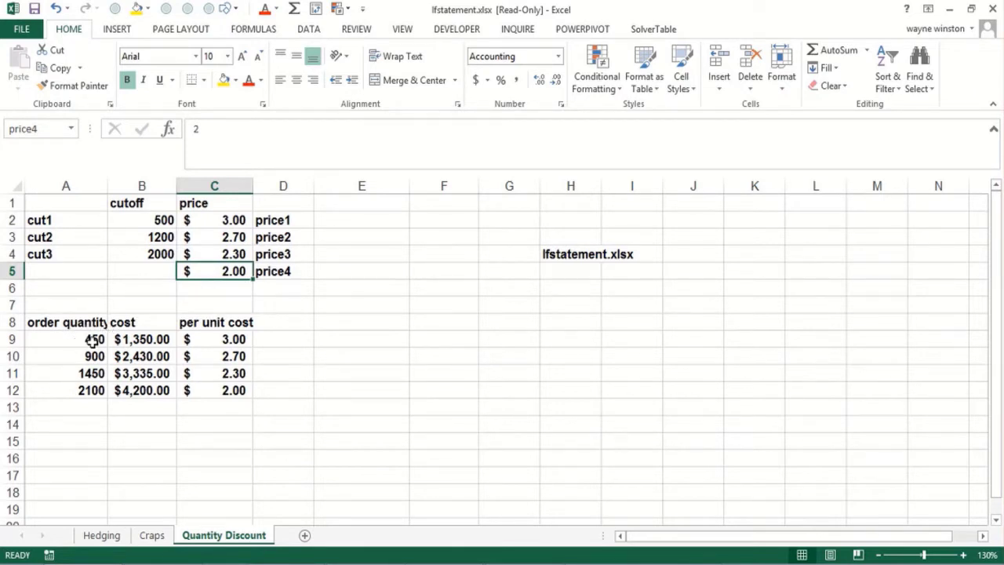
- Examine the per unit cost formula in C9 and the nested IF cost formula in B9 with the cutoff cells it uses
click(217, 342)
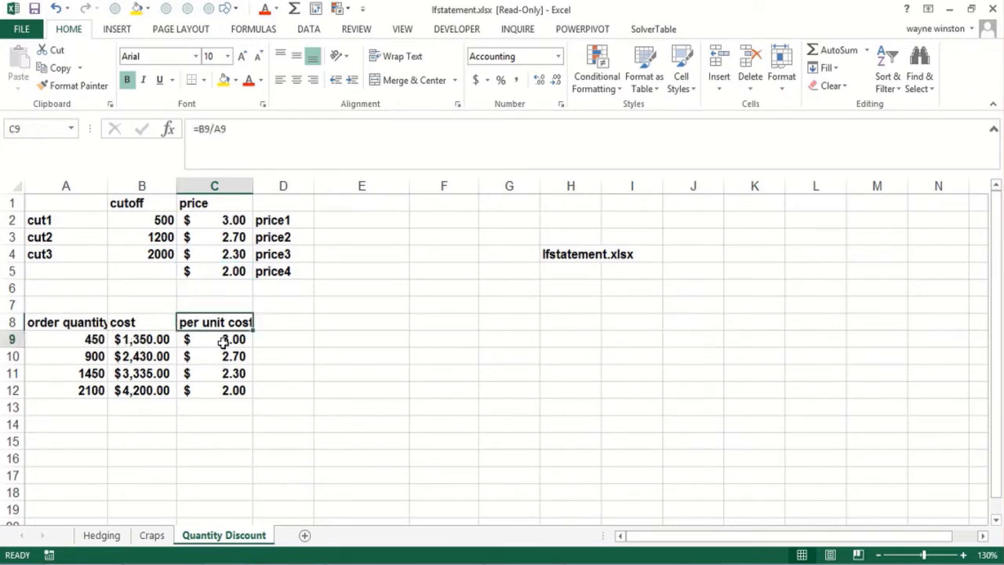
click(130, 338)
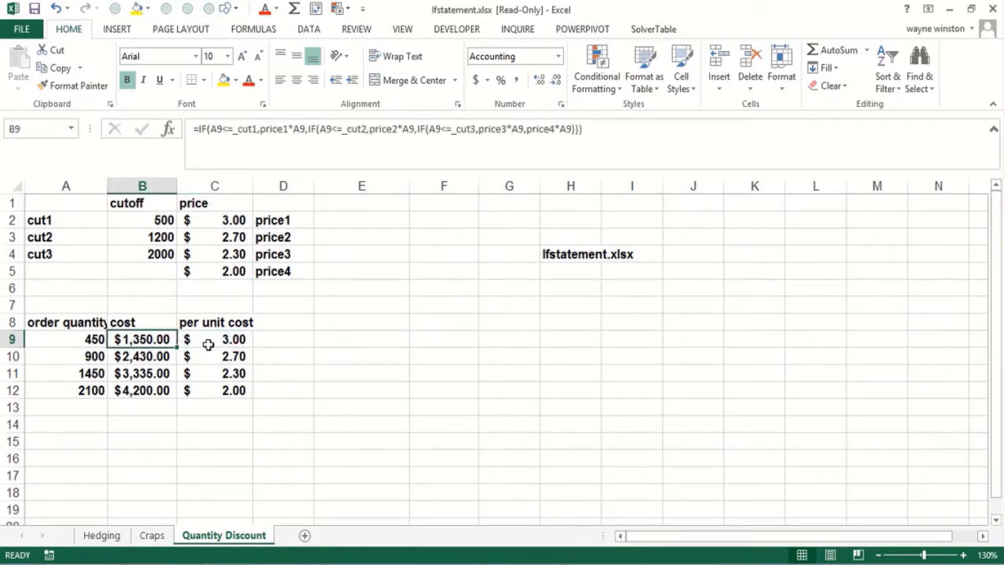
double_click(152, 340)
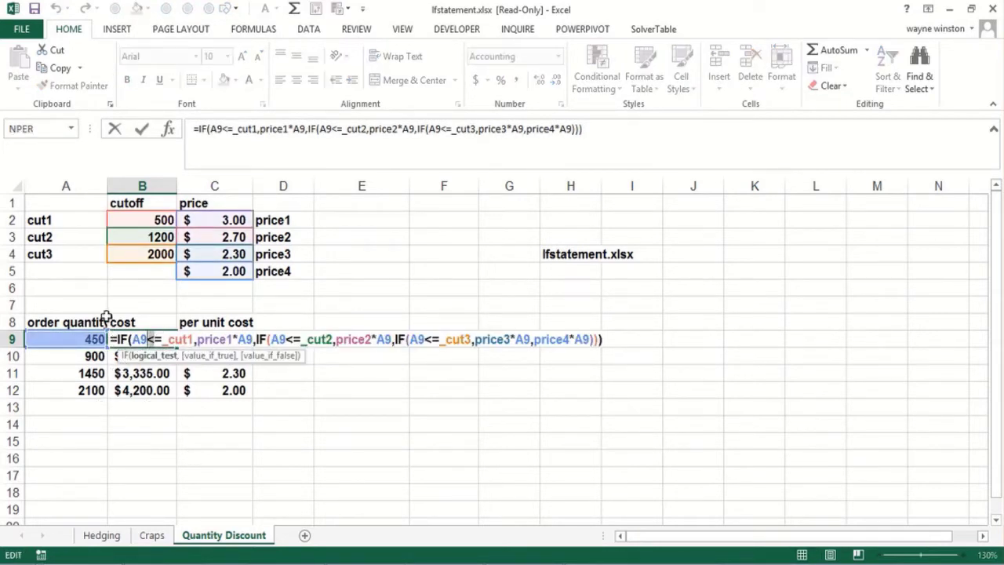
key(Escape)
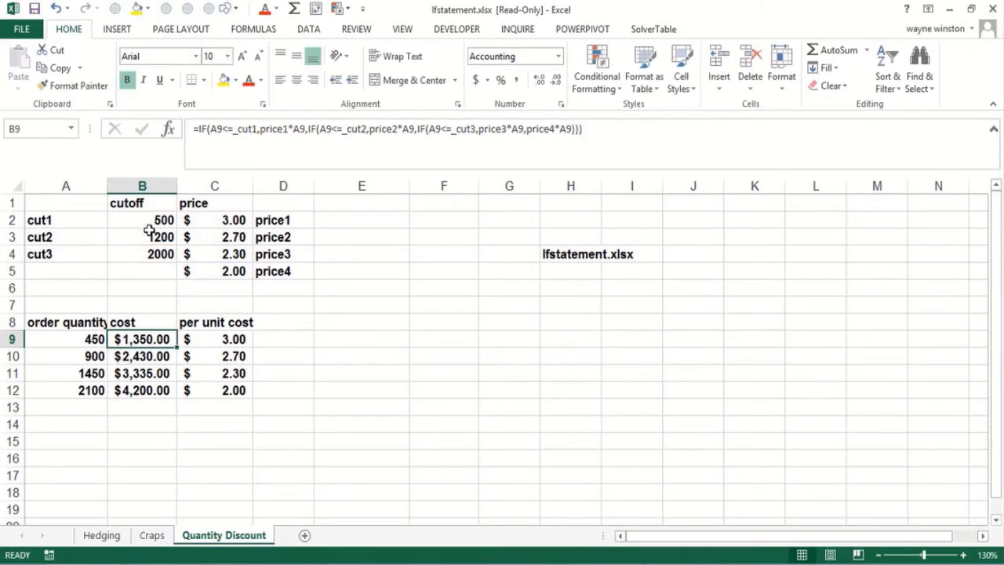
drag(150, 220, 159, 255)
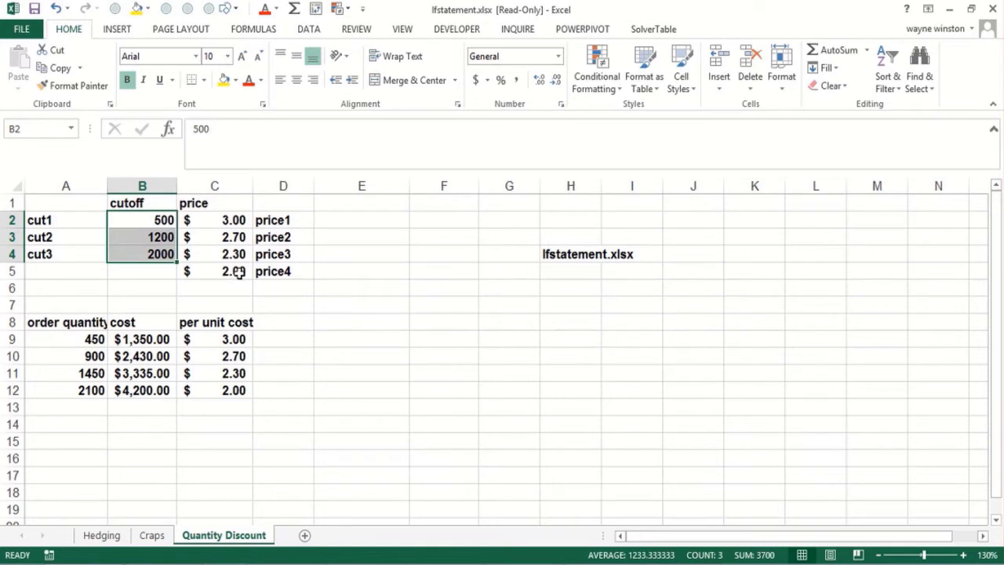
click(155, 338)
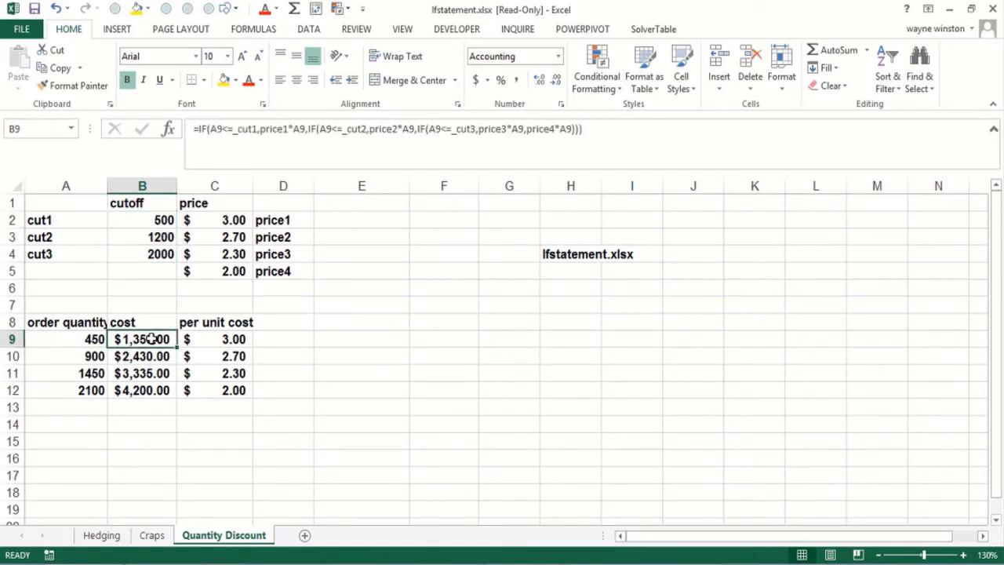
double_click(145, 339)
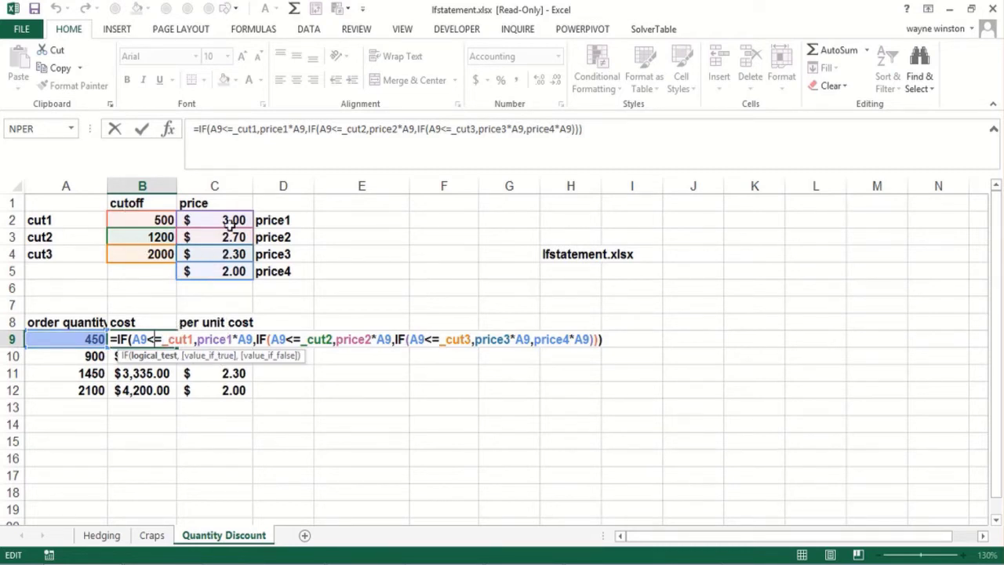
key(Return)
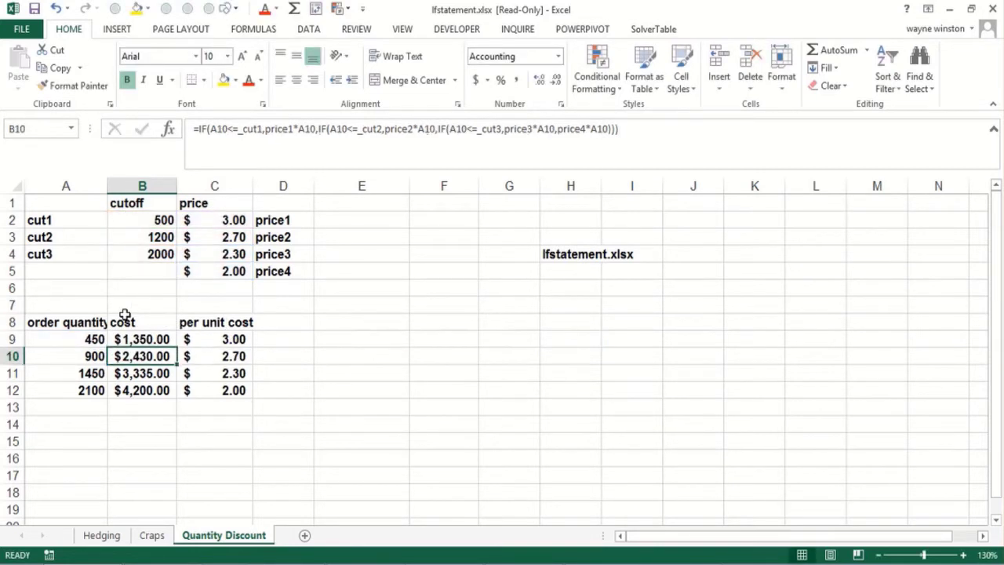
- Inspect the nested IF cost formulas in B10, B11 and B12 and the cells they reference
double_click(133, 357)
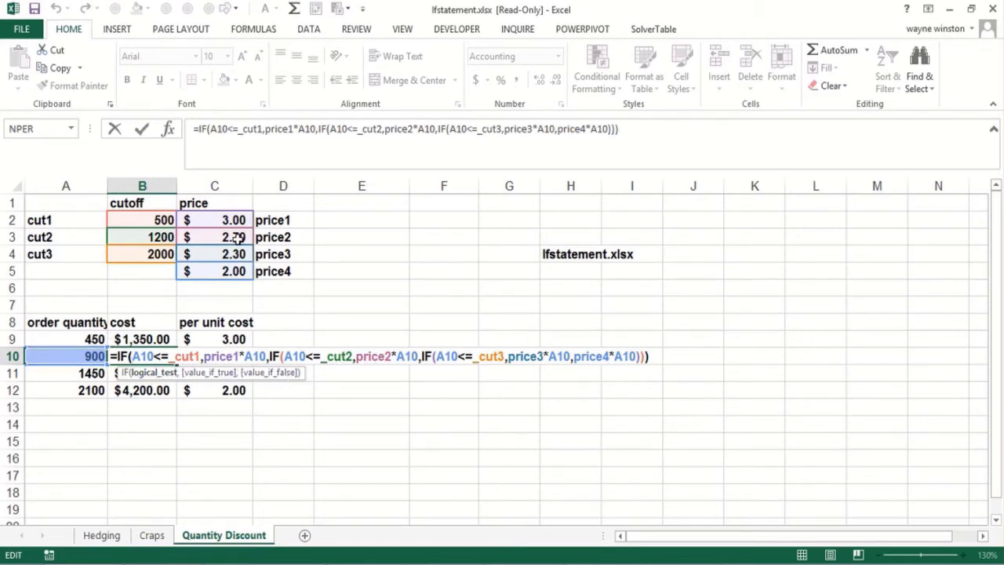
key(Return)
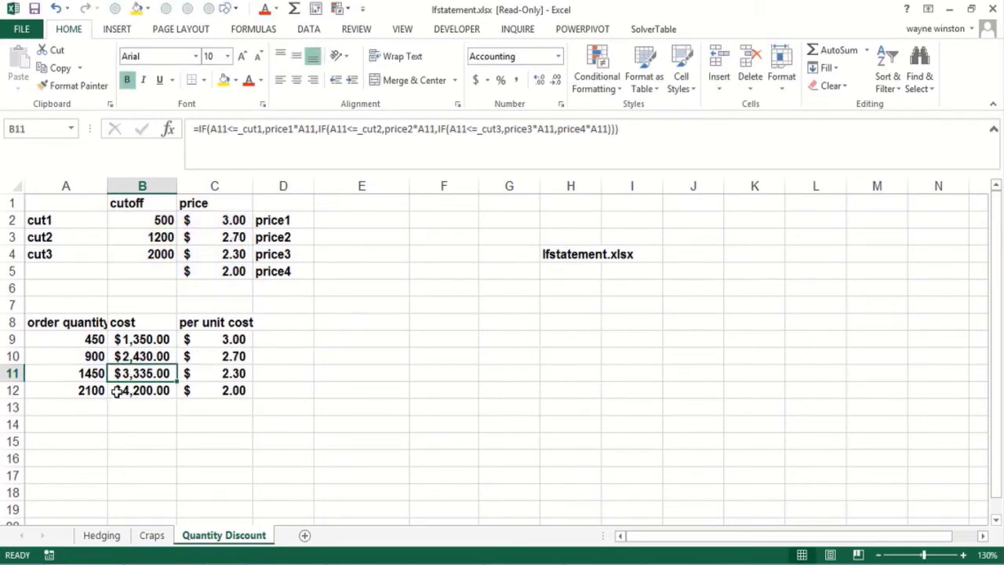
double_click(144, 376)
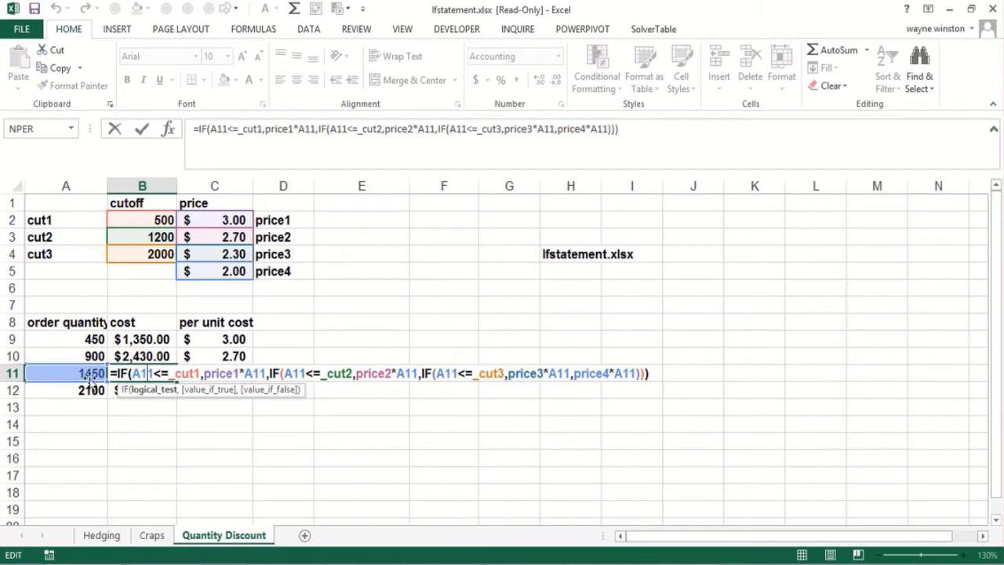
key(Return)
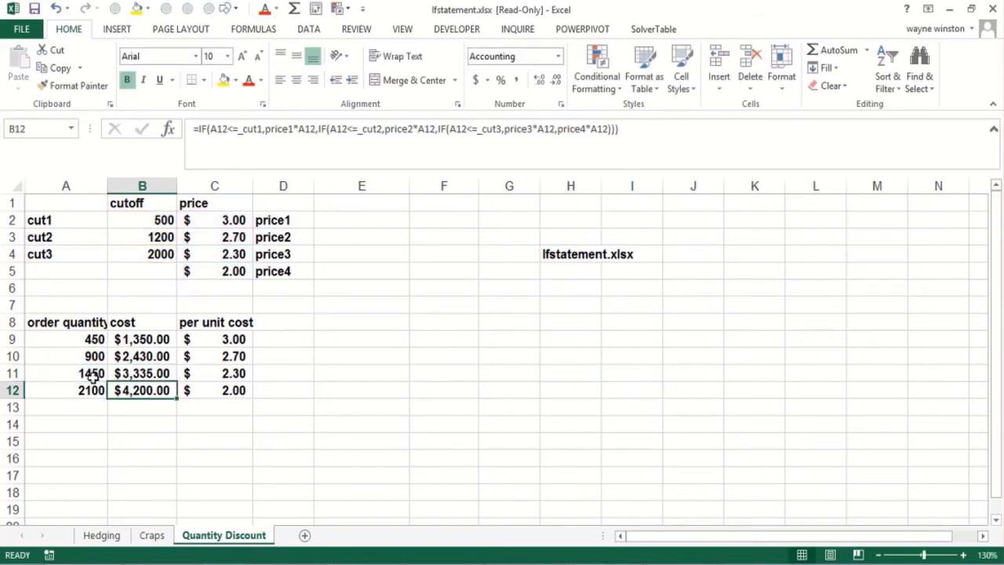
double_click(137, 390)
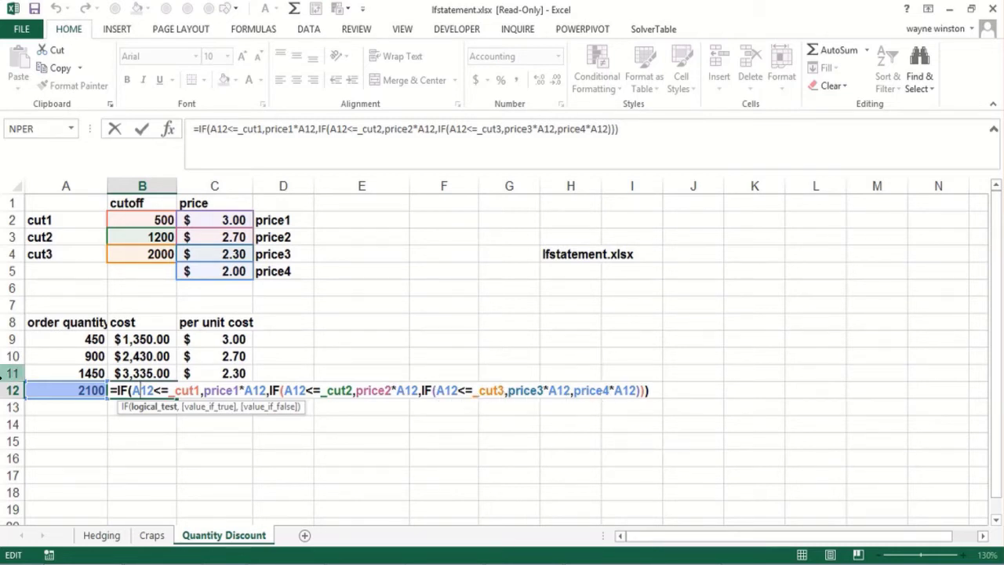
key(Return)
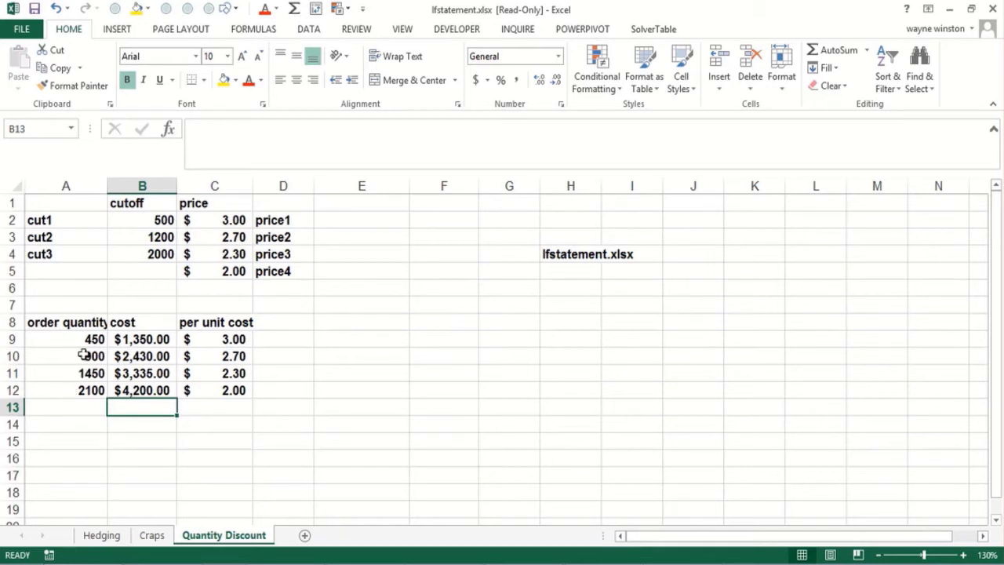
click(161, 284)
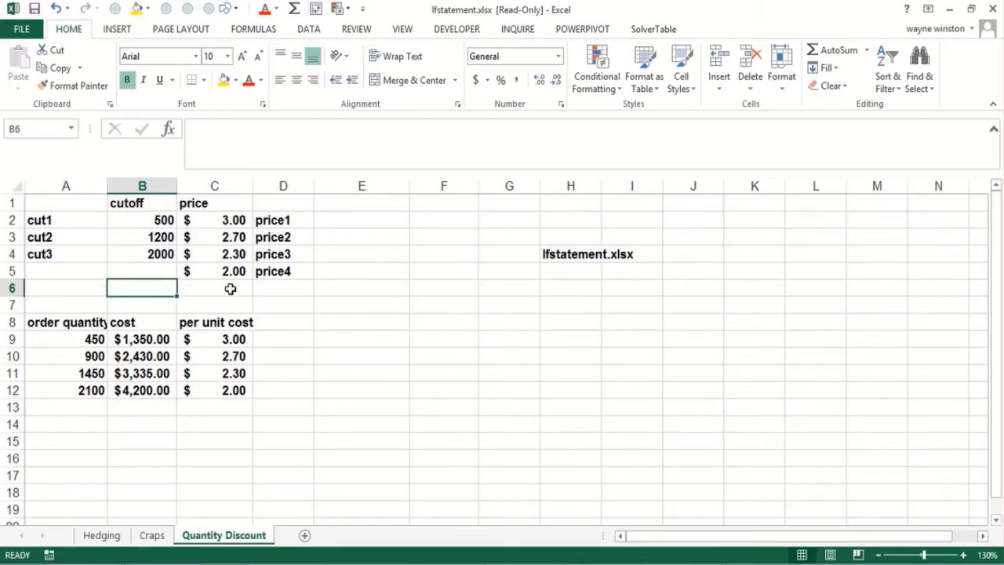
click(229, 290)
click(146, 439)
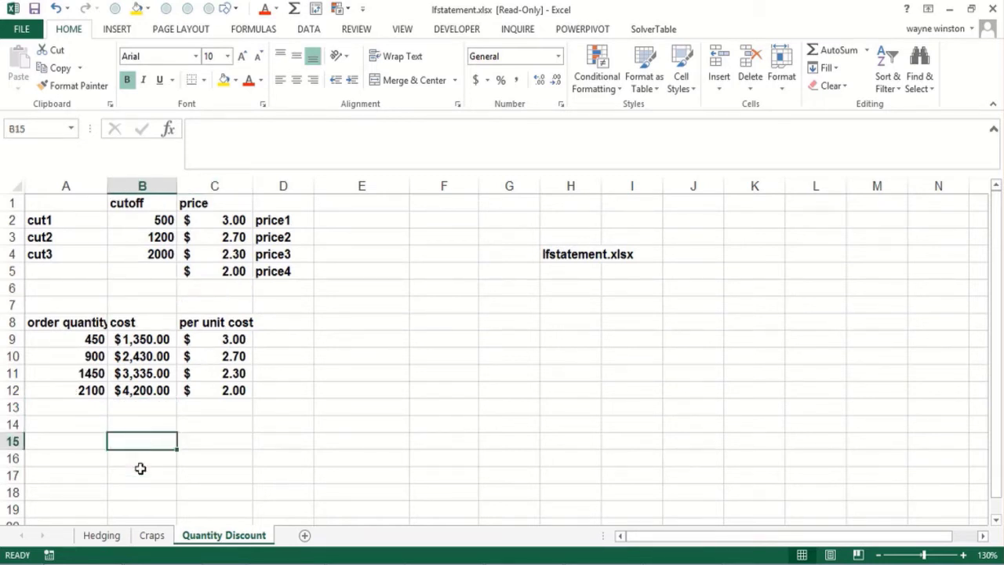
- On the Craps sheet, enter "Craps throw two dice" in cell C1 and "get total" in cell C2
click(152, 537)
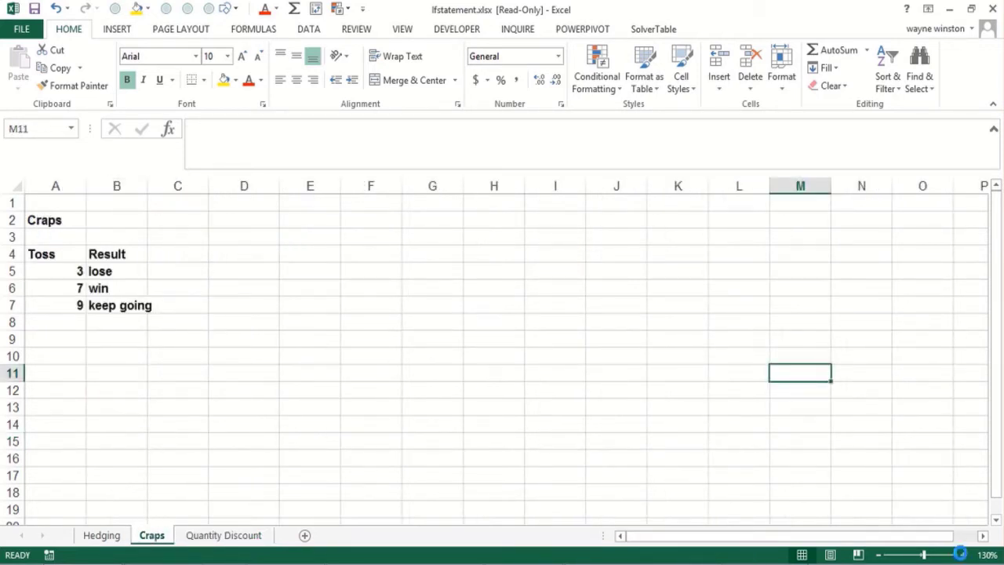
click(963, 554)
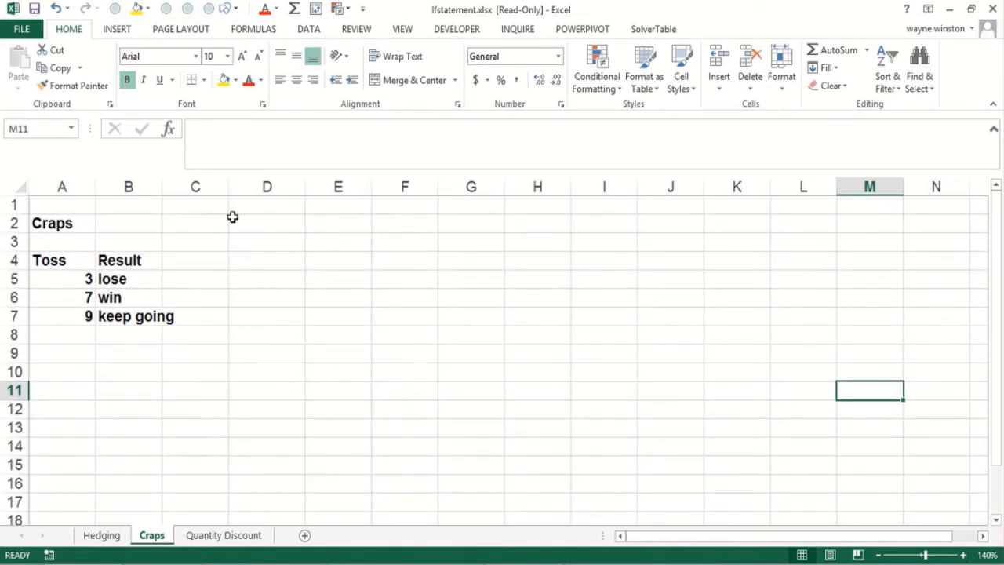
click(211, 204)
text(Crpa)
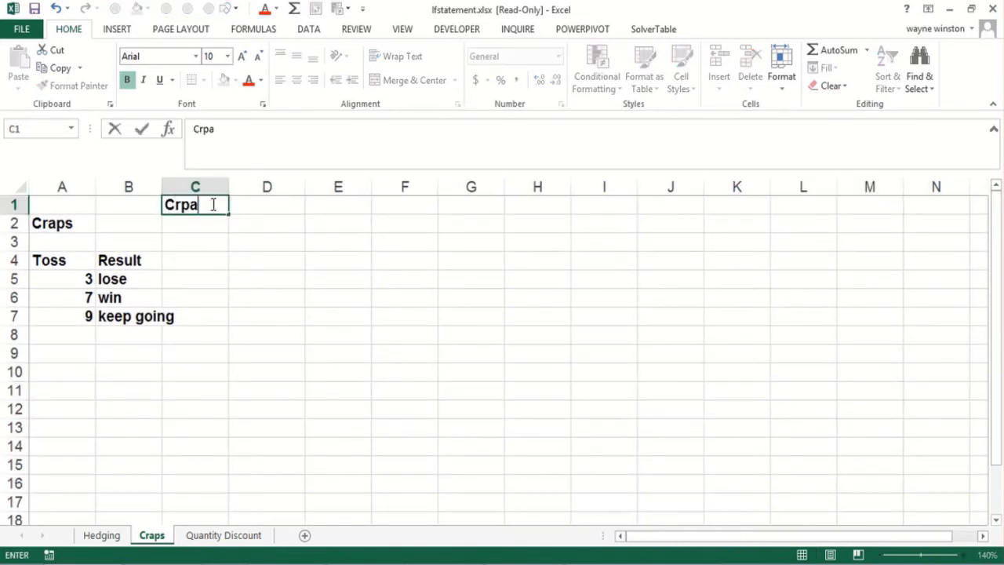
text(s toss two dice)
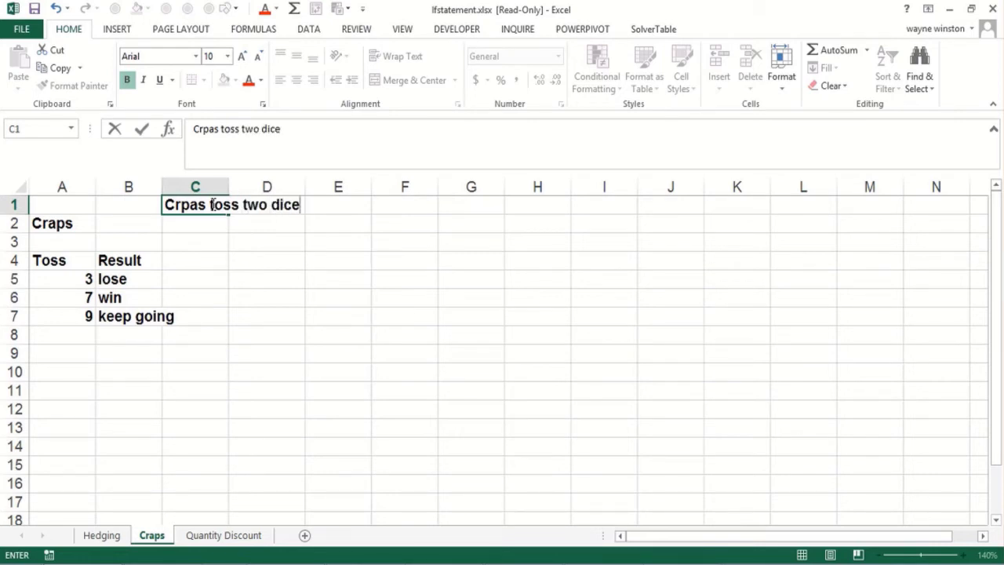
key(BackSpace)
key(BackSpace)
key(BackSpace)
key(BackSpace)
key(BackSpace)
key(BackSpace)
key(BackSpace)
key(BackSpace)
key(BackSpace)
key(BackSpace)
key(BackSpace)
key(BackSpace)
key(BackSpace)
key(BackSpace)
key(BackSpace)
key(BackSpace)
key(BackSpace)
key(BackSpace)
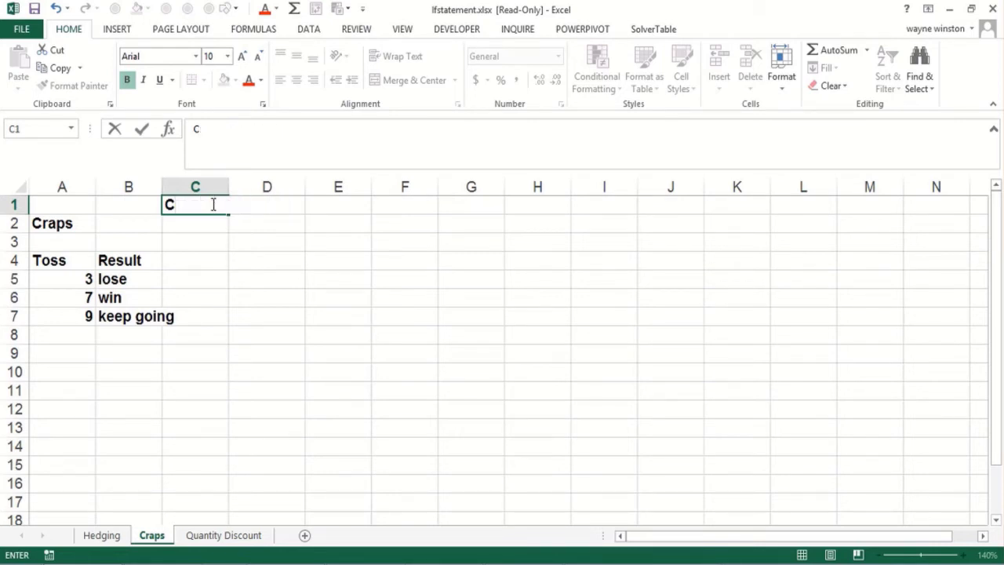
text(raps throw )
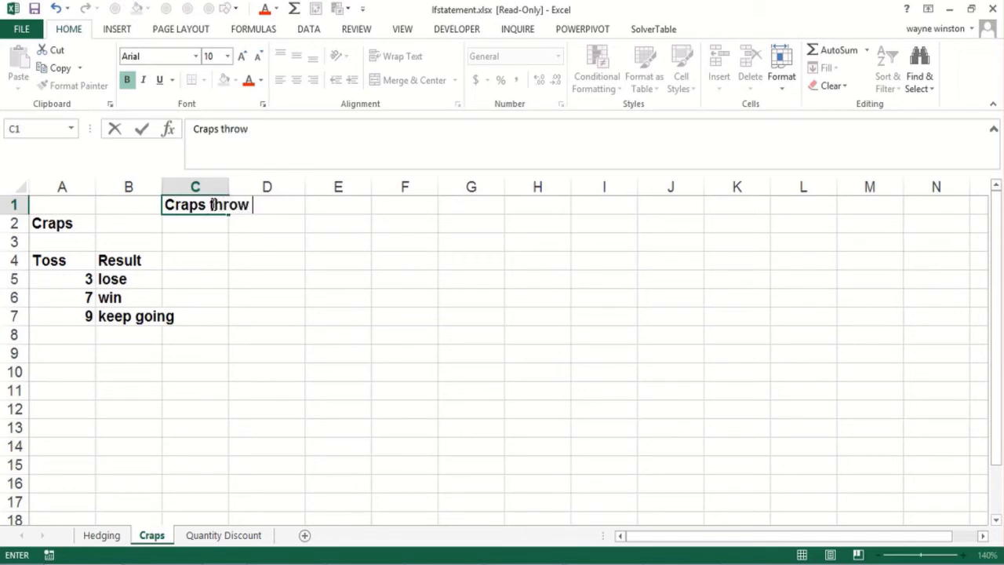
text(two d)
key(BackSpace)
text(two d)
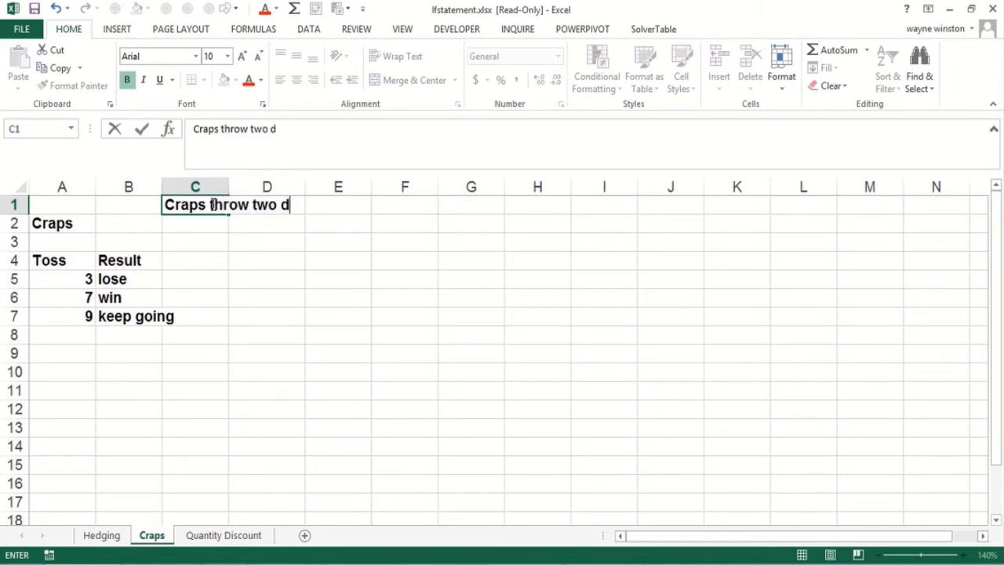
text(ice)
key(Return)
text(get total)
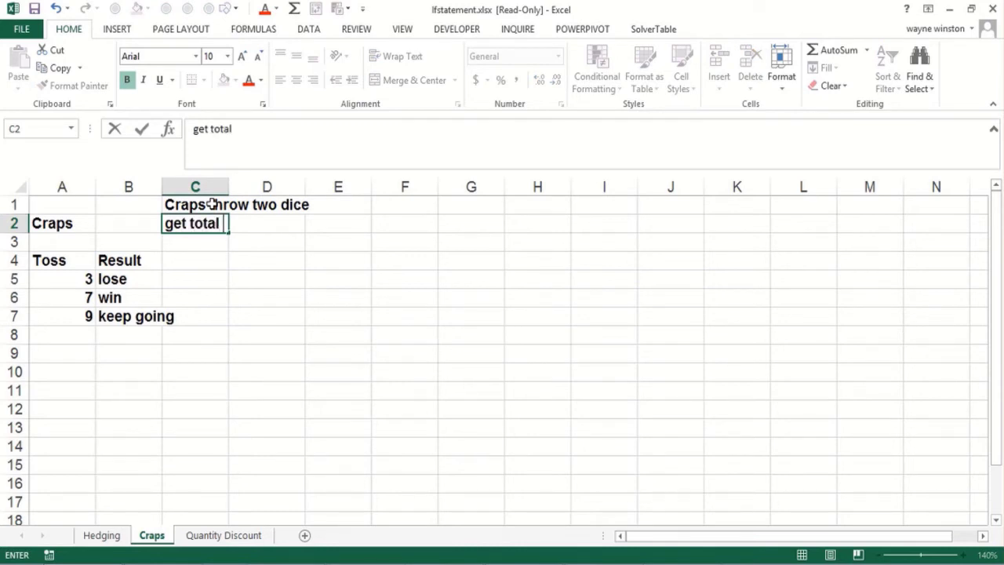
key(Return)
- Enter the losing rule "total 2,3, or 12 lose" in cell D2
key(Right)
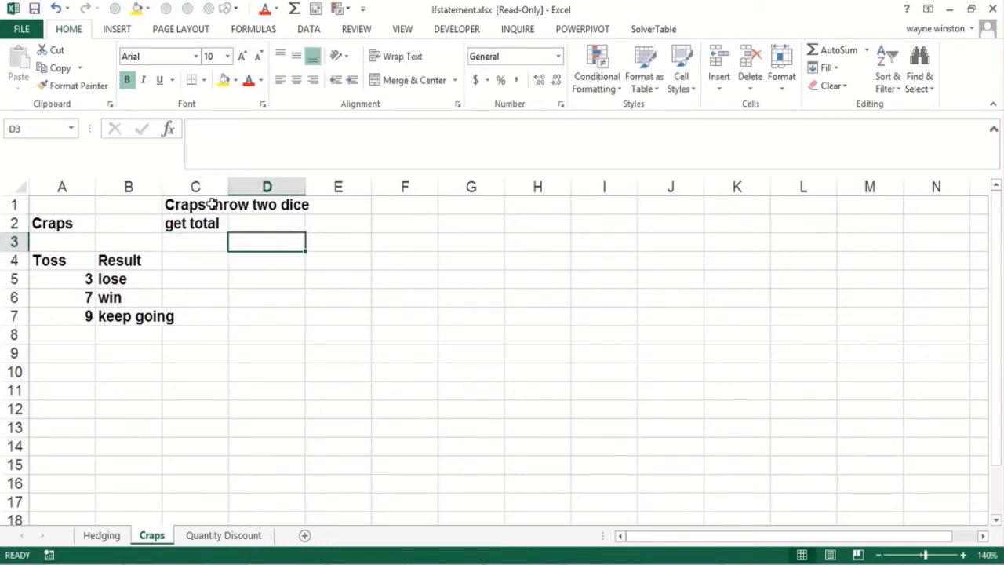
key(Up)
text(tota)
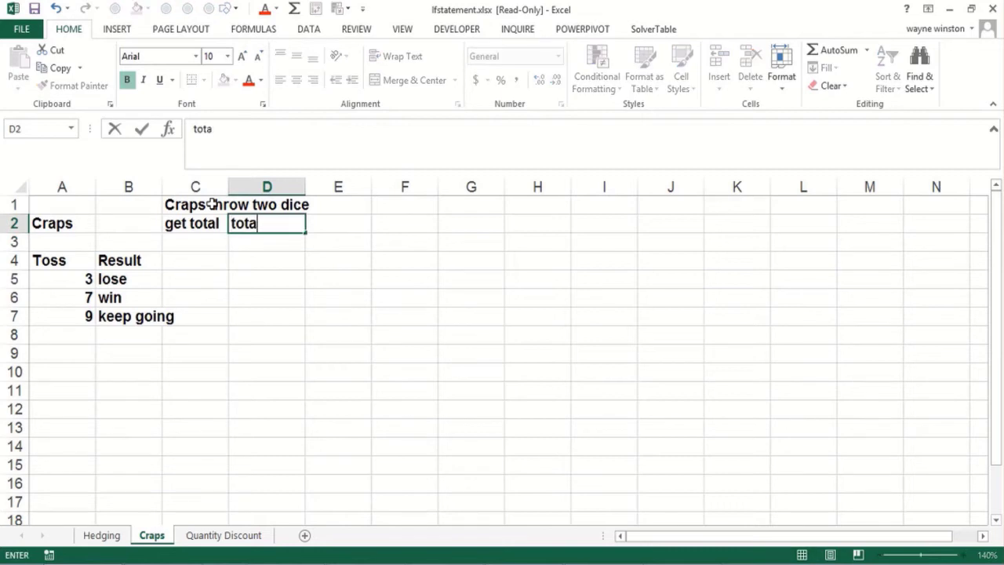
text(l 2,3, or )
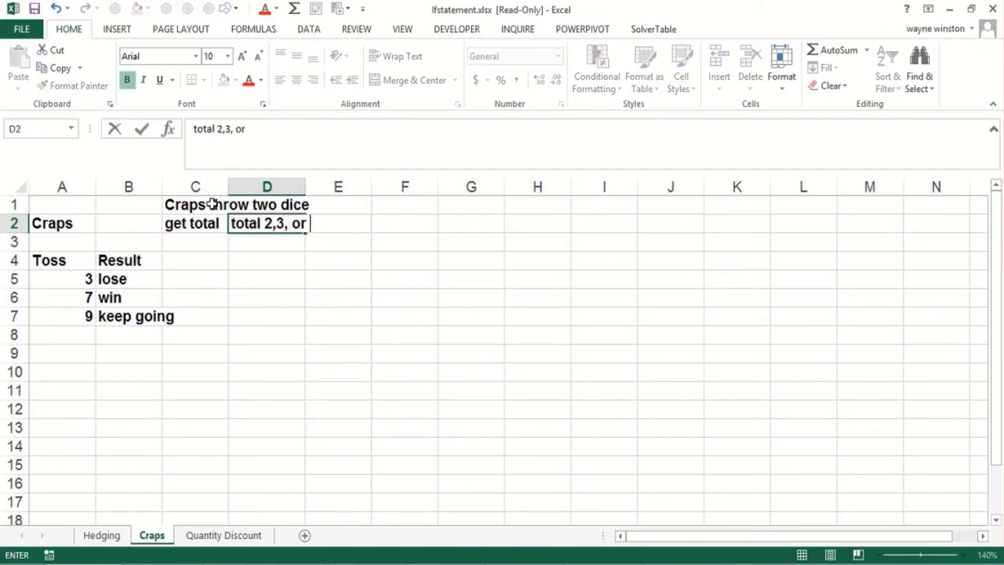
text(12 lose)
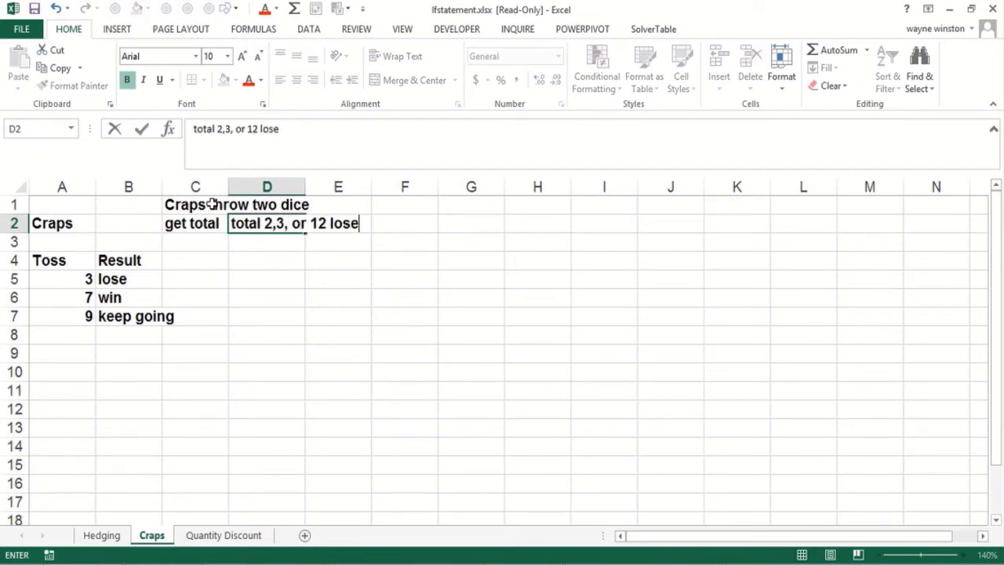
key(Return)
- Enter the rule "7 or 11 win otherwise keep going" in cell D3
text(7)
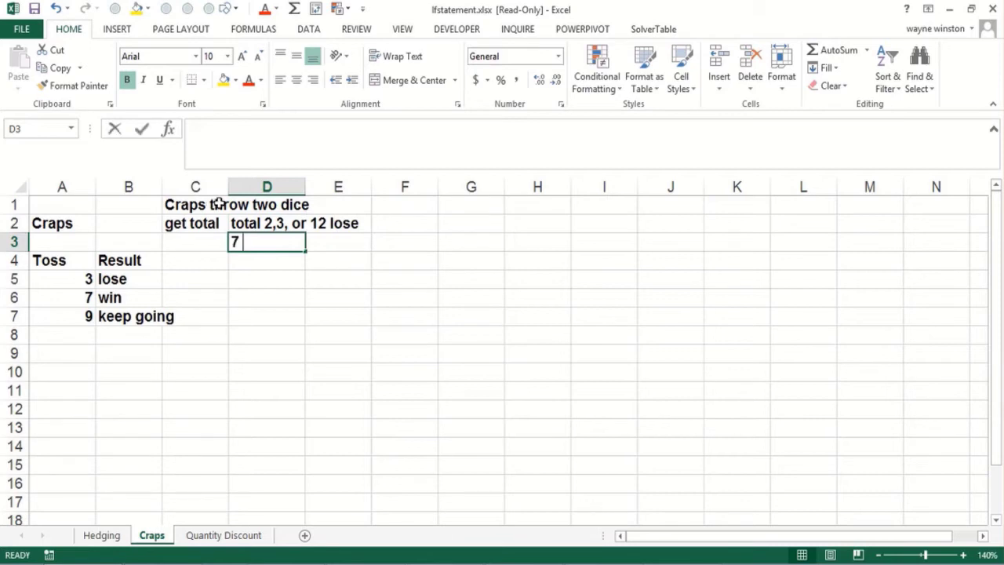
text( or 11 win oth)
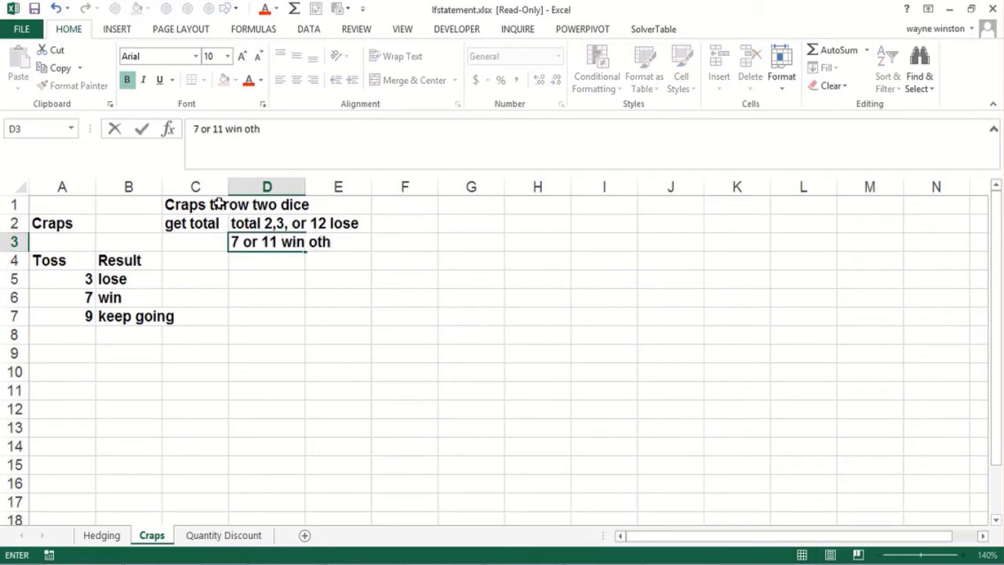
text(erwise kee)
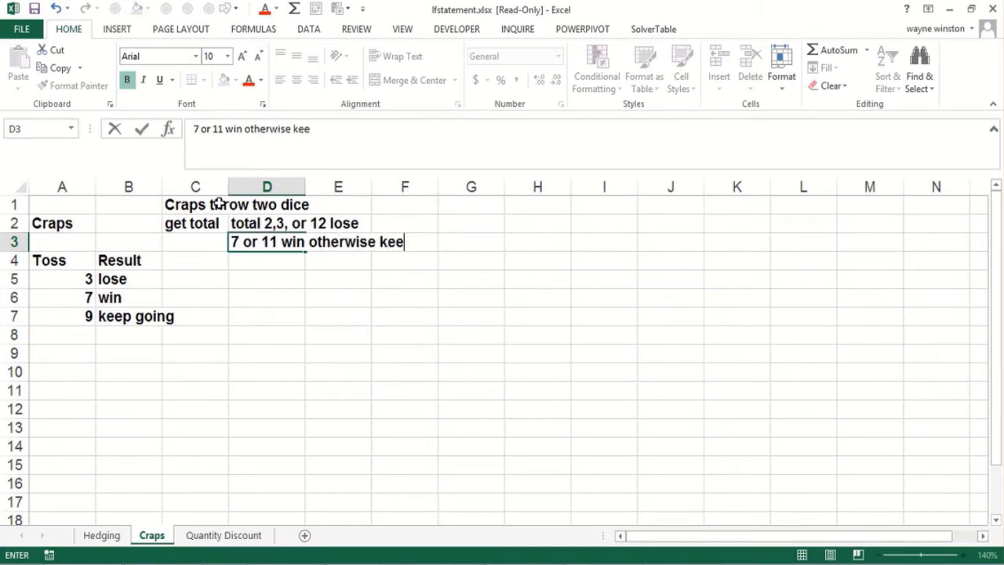
text(p going)
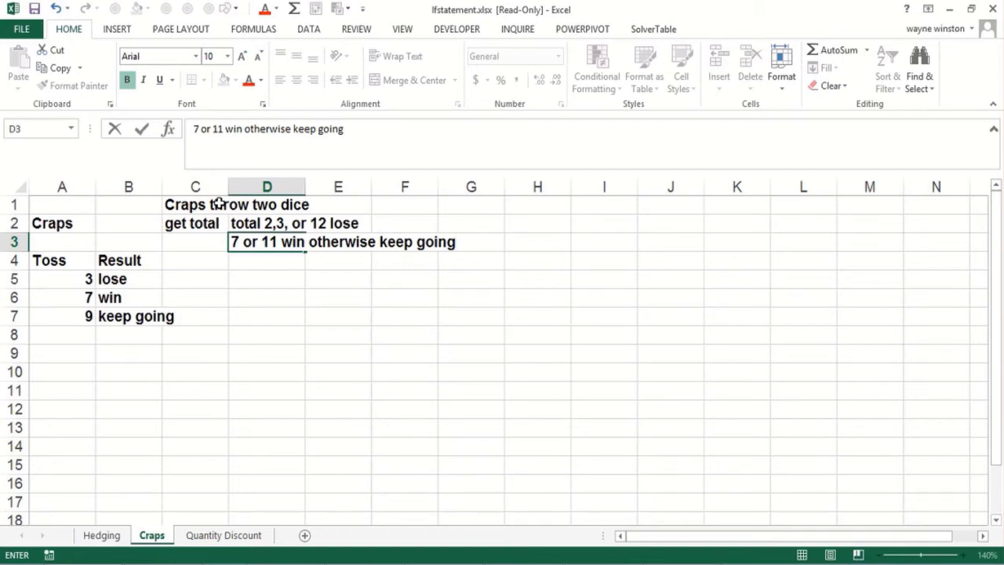
key(Return)
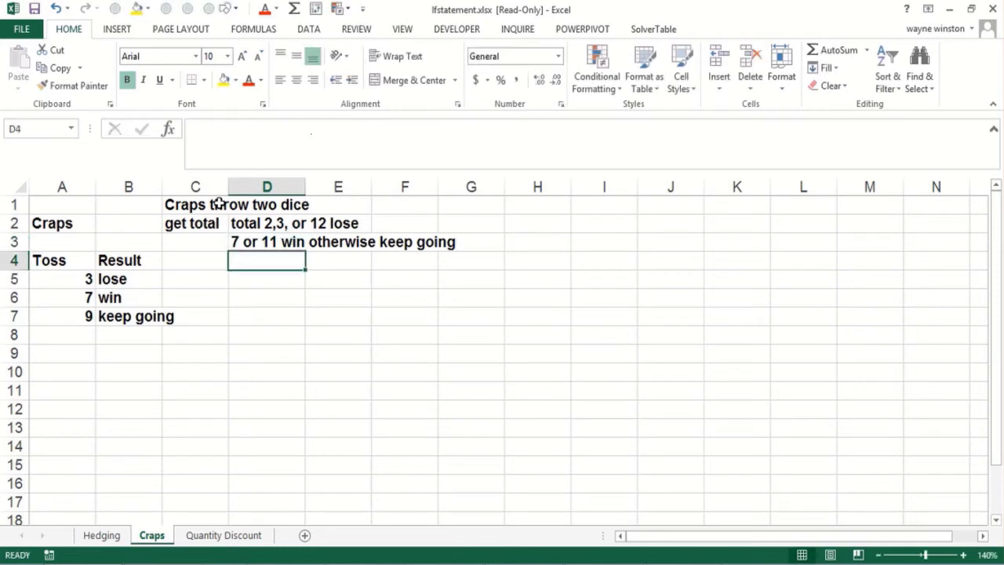
- Examine the toss values in A5 and A7 and the result formula in B5
click(83, 283)
click(84, 313)
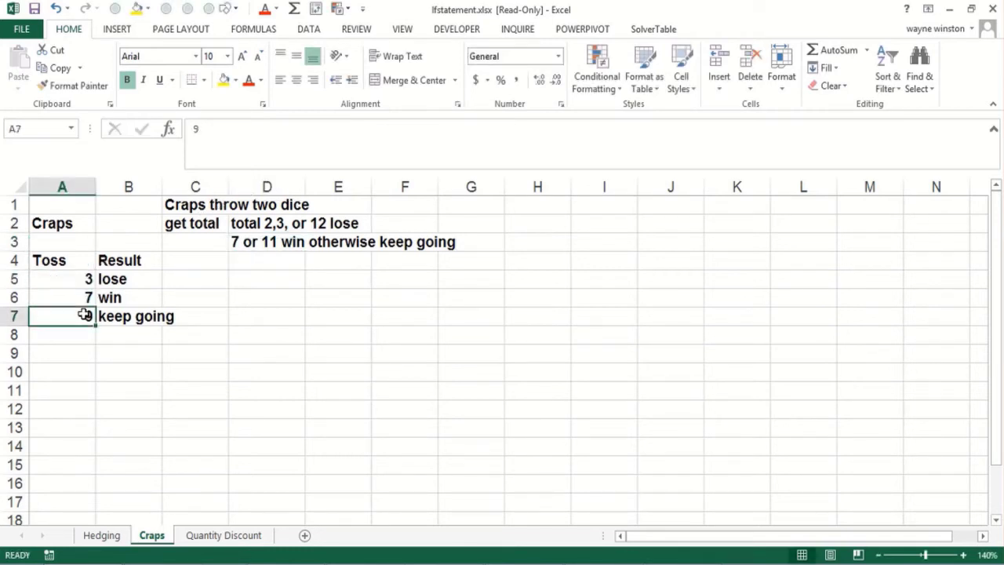
click(141, 279)
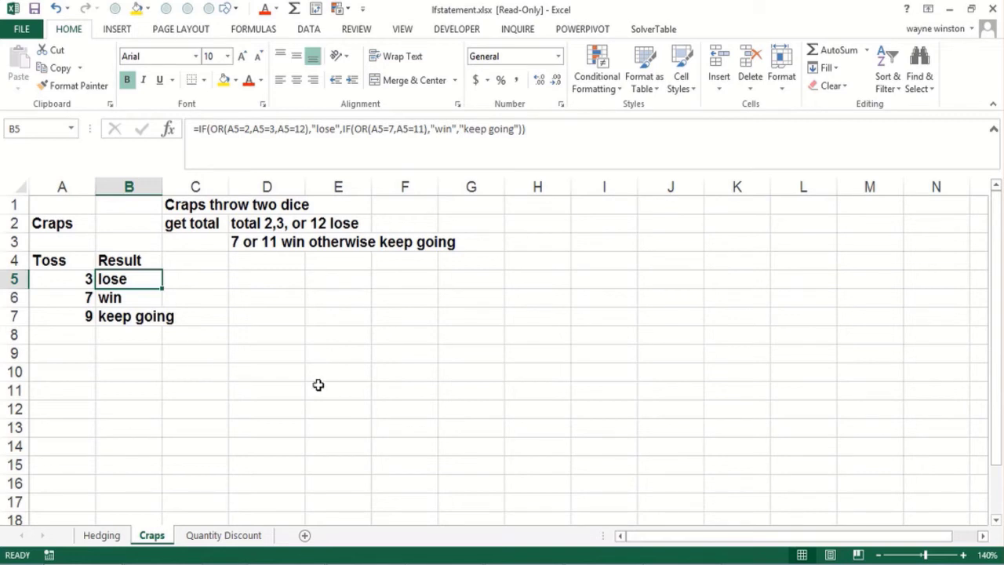
- Begin an IF formula in C5 that returns "win" when OR(A5=7,A5=11) is true
click(201, 284)
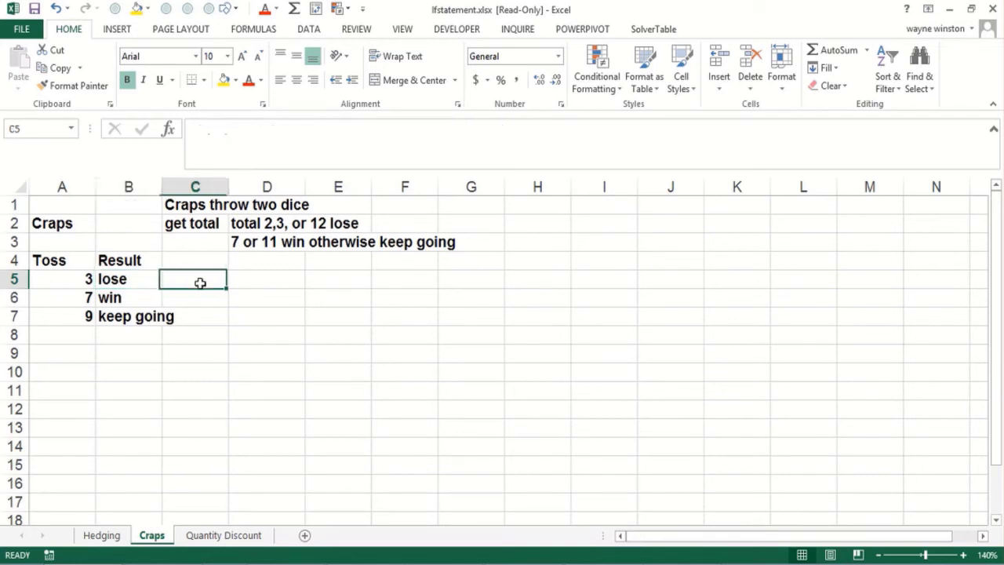
text(=if(or()
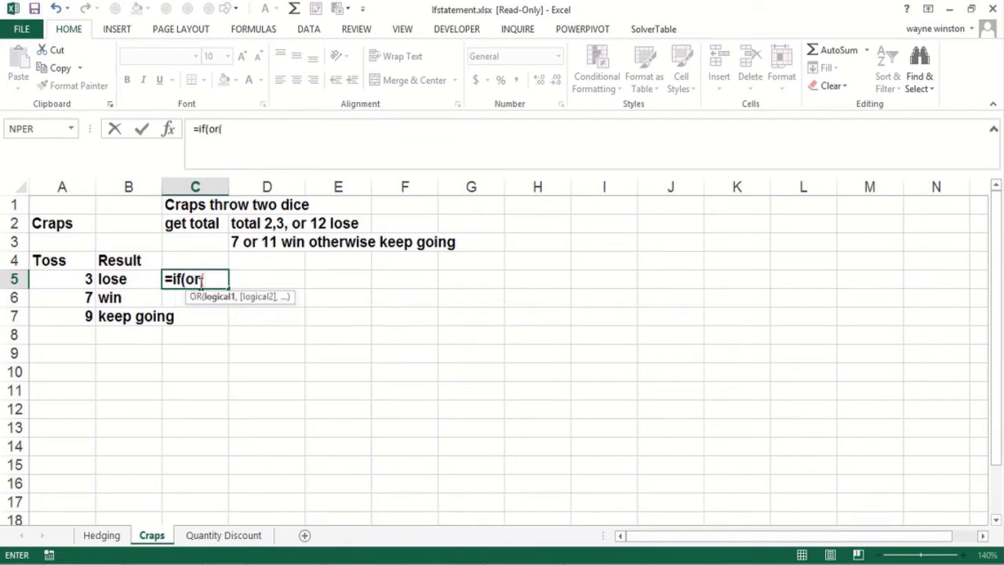
click(52, 282)
text(=)
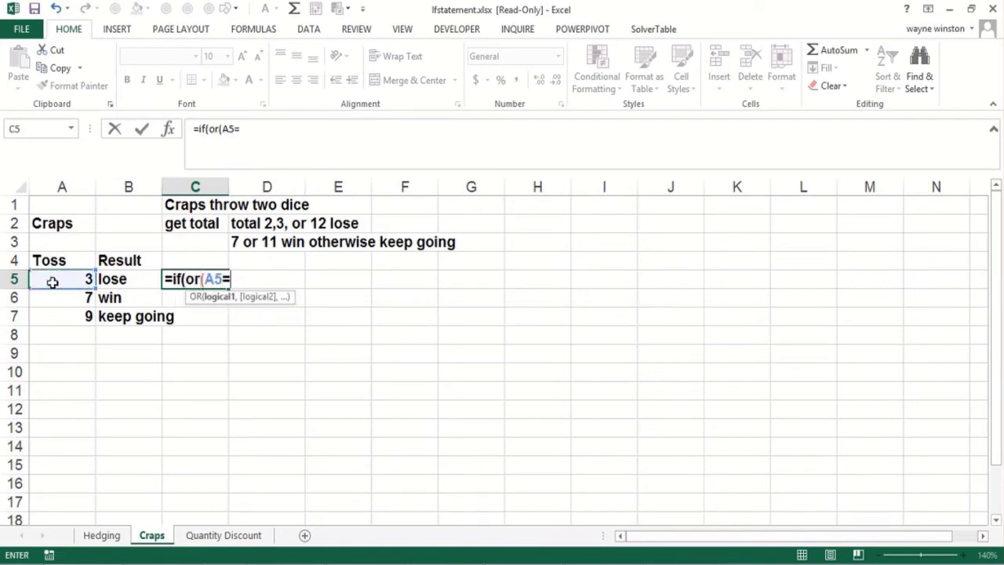
text(7,)
click(51, 282)
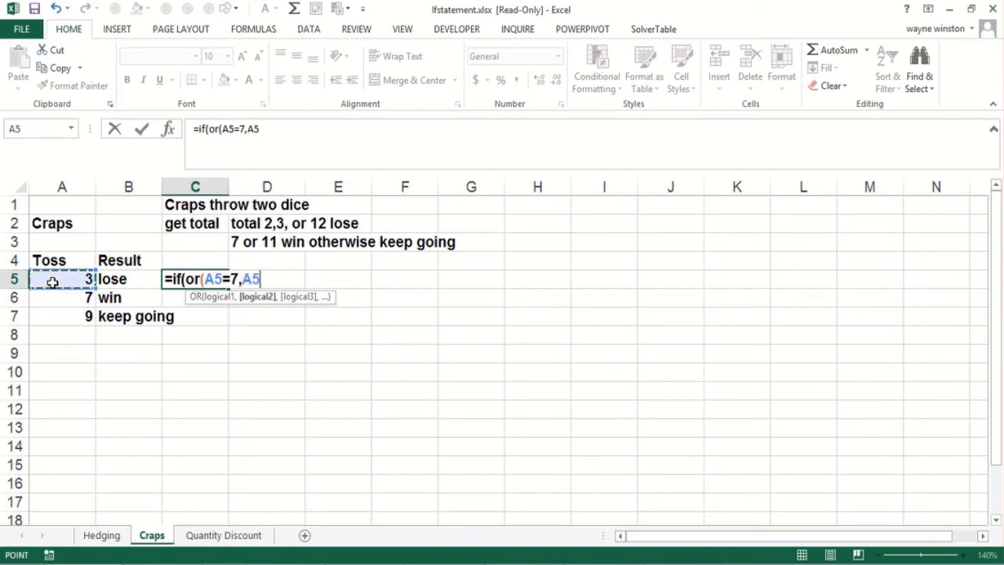
text(=11))
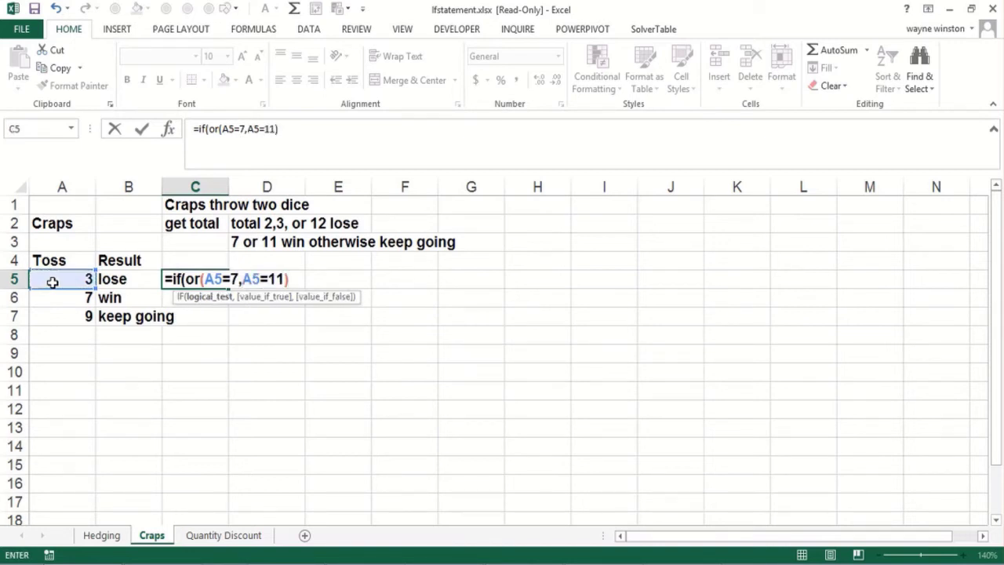
text(,)
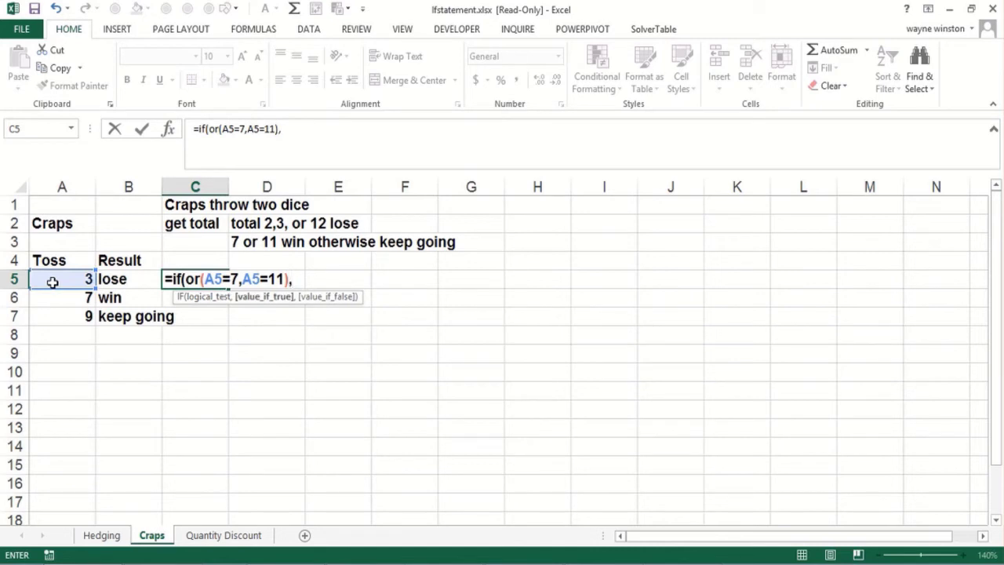
text("win",)
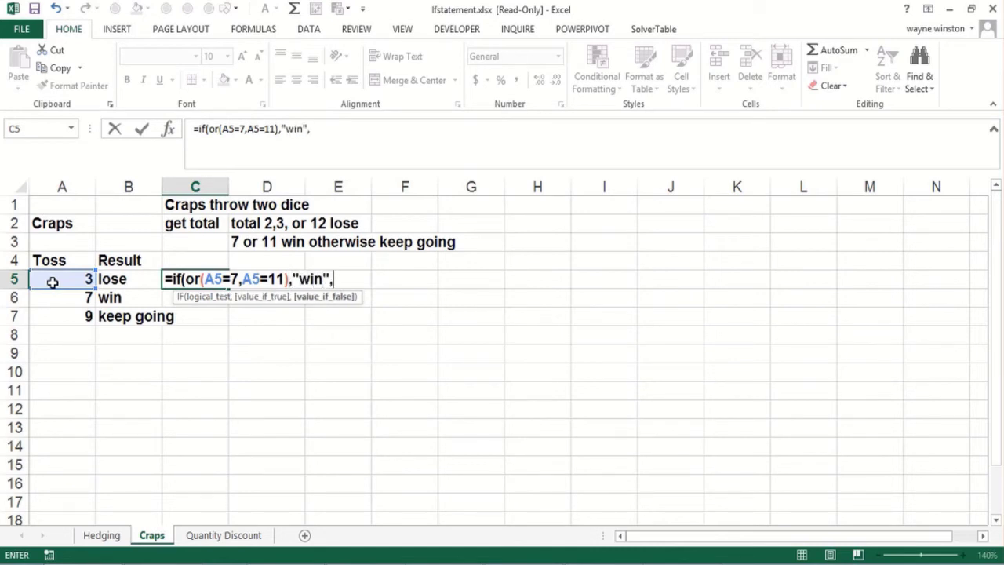
- Complete the C5 formula with the nested IF(OR(A5=2,A5=3,A5=12),"lose","keep going") and copy it down to C7
text(if(or)
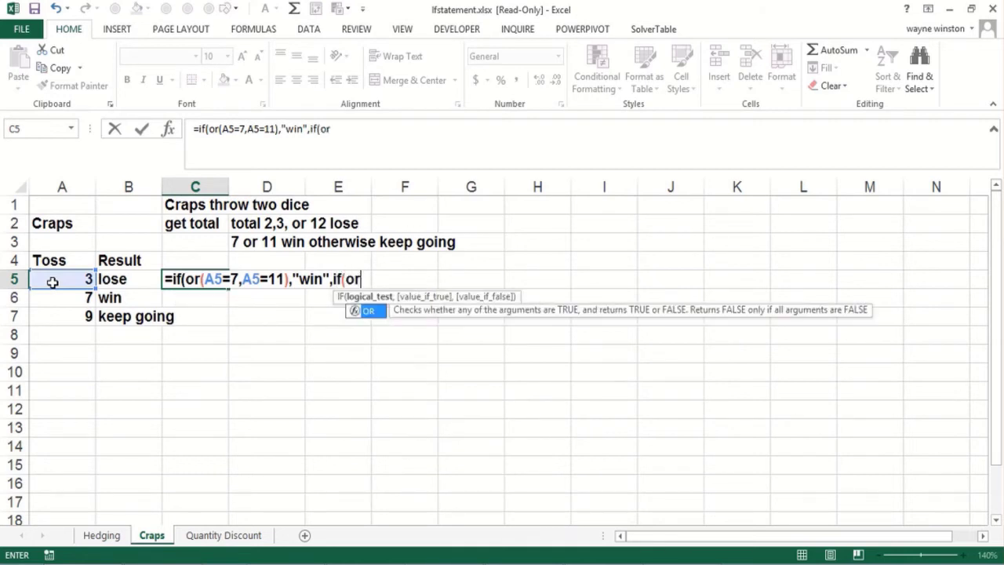
text(()
click(53, 281)
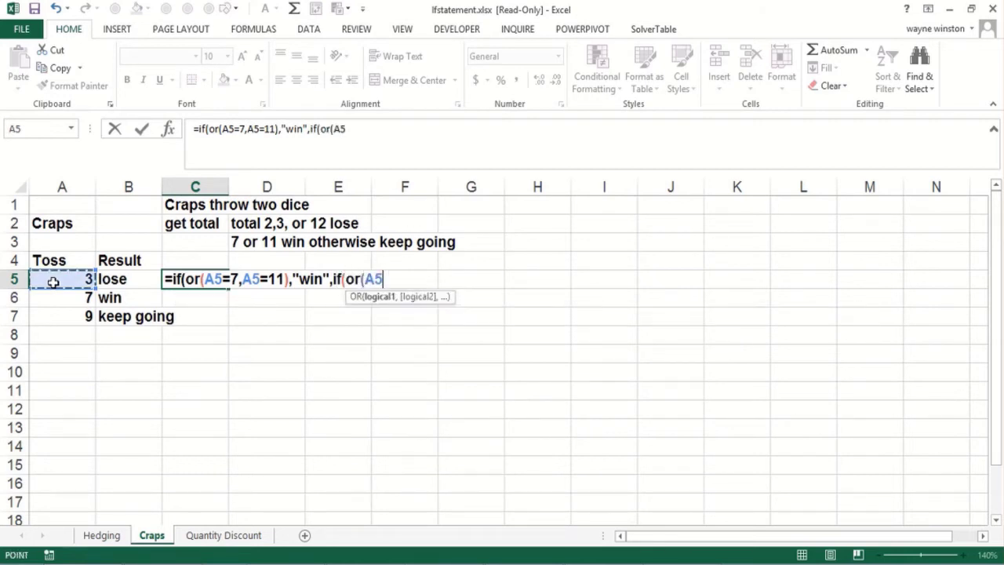
text(=2,)
click(52, 281)
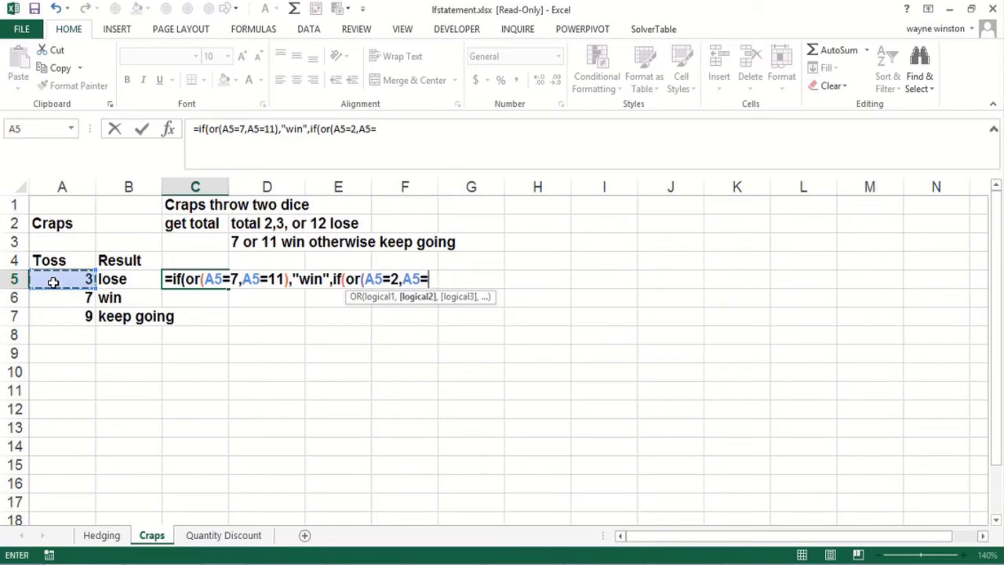
text(=3,)
click(52, 281)
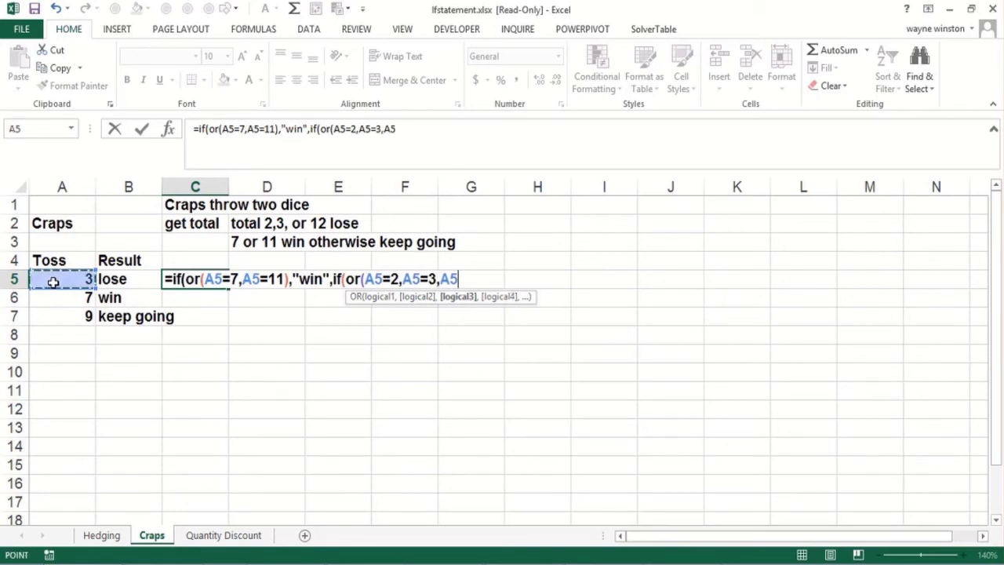
text(=12),)
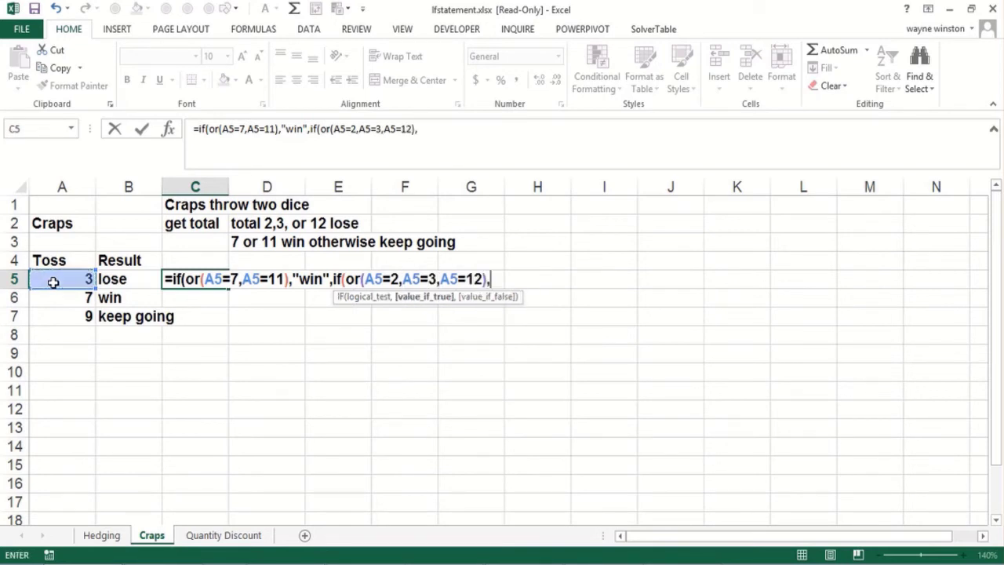
text("lose",)
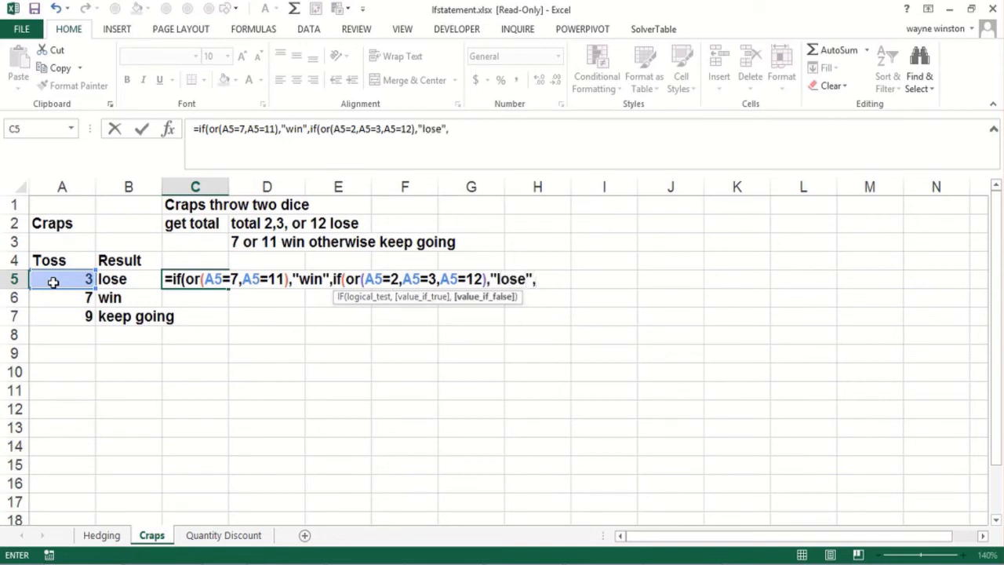
text("keep going)
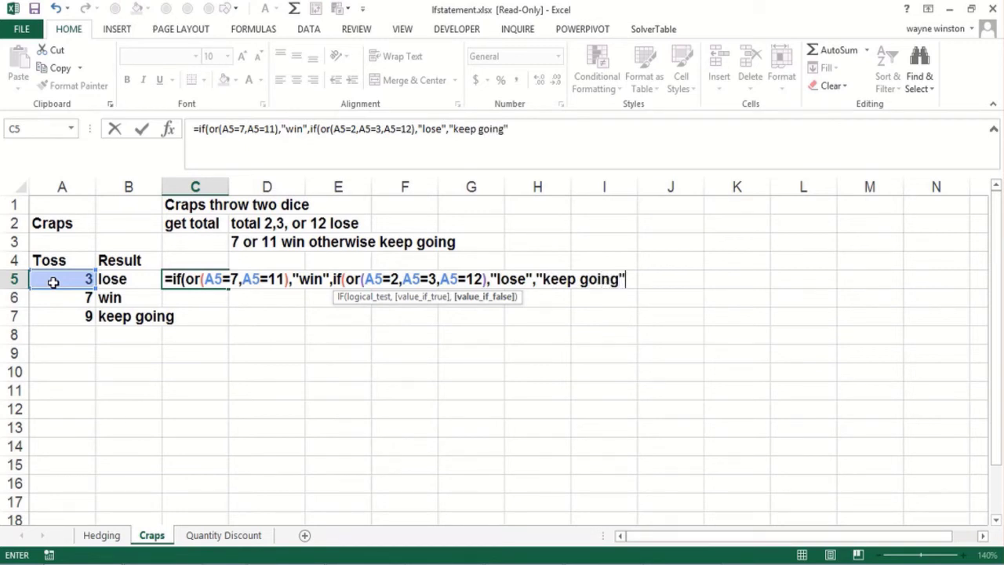
text(")))
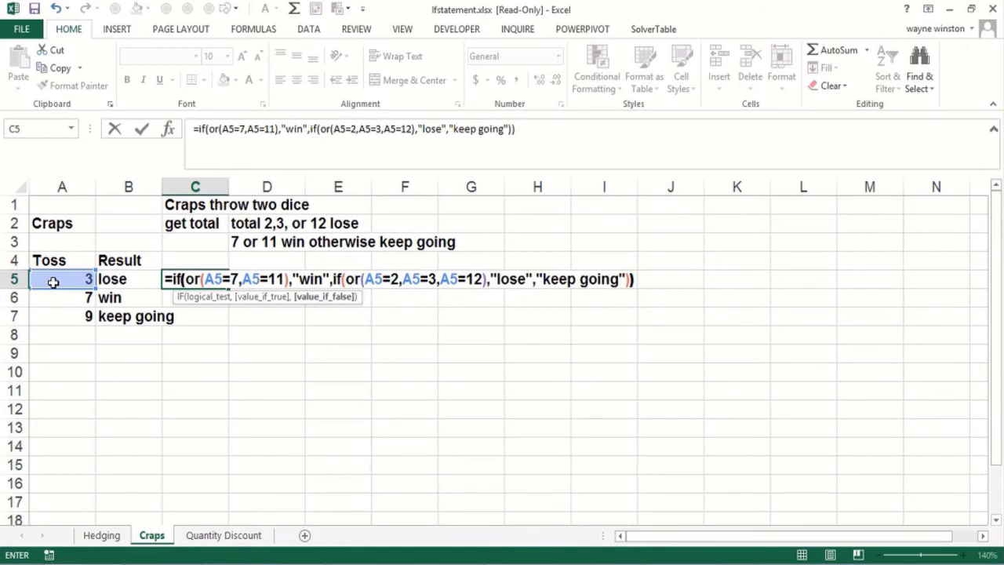
key(Return)
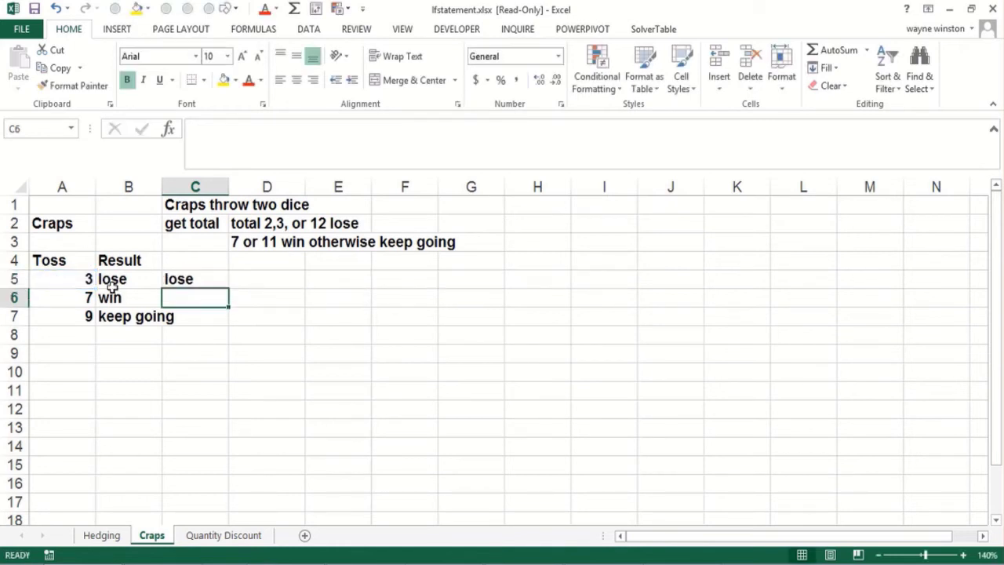
click(206, 279)
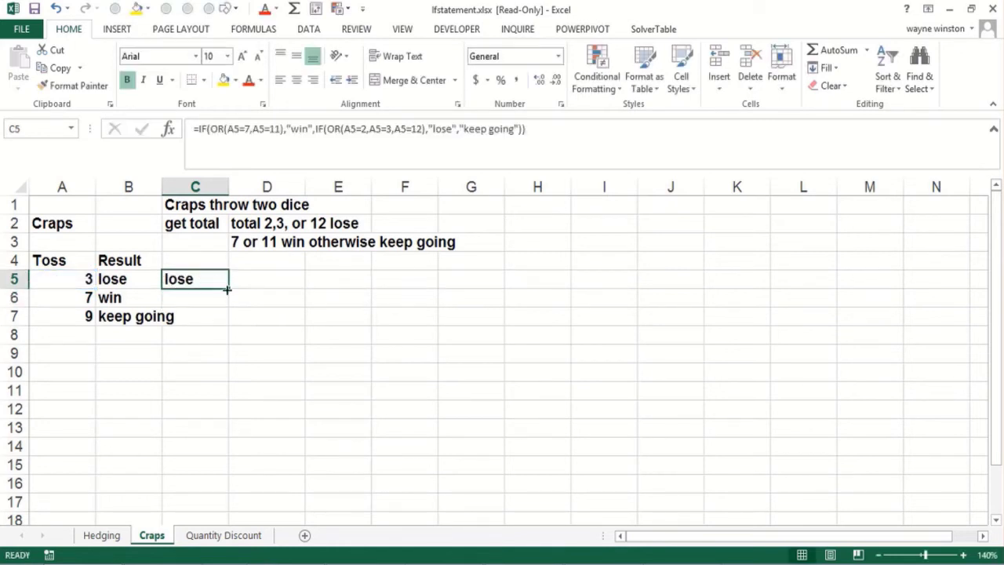
drag(227, 290, 231, 332)
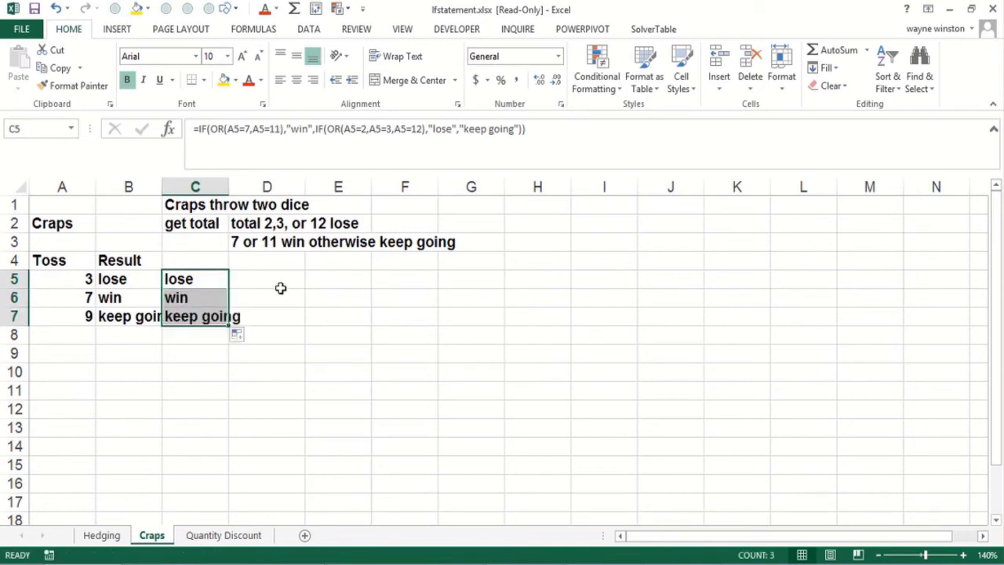
- Show the formula of C5 as text in cell D5 with =FORMULATEXT(C5)
click(285, 280)
text(=for)
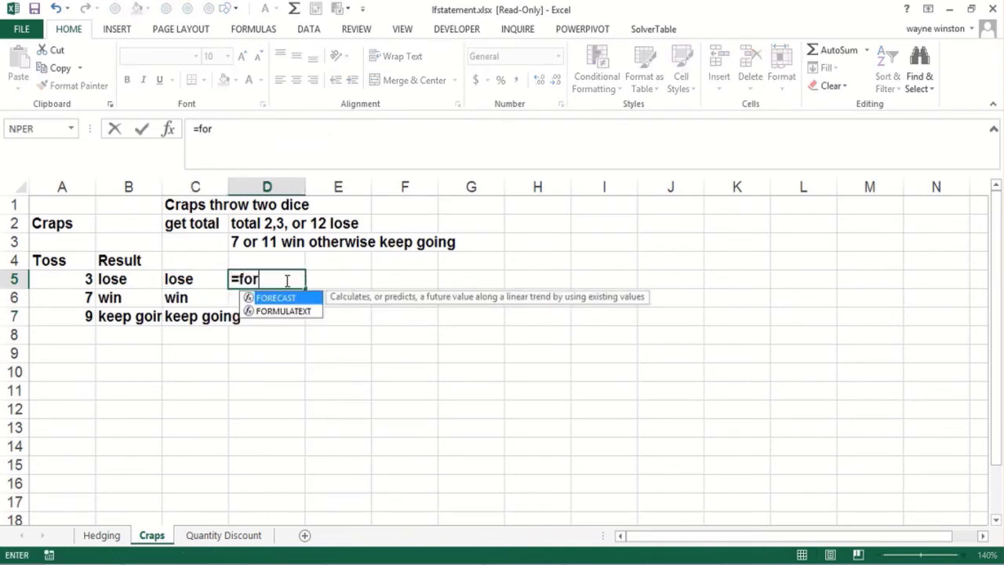
text(m)
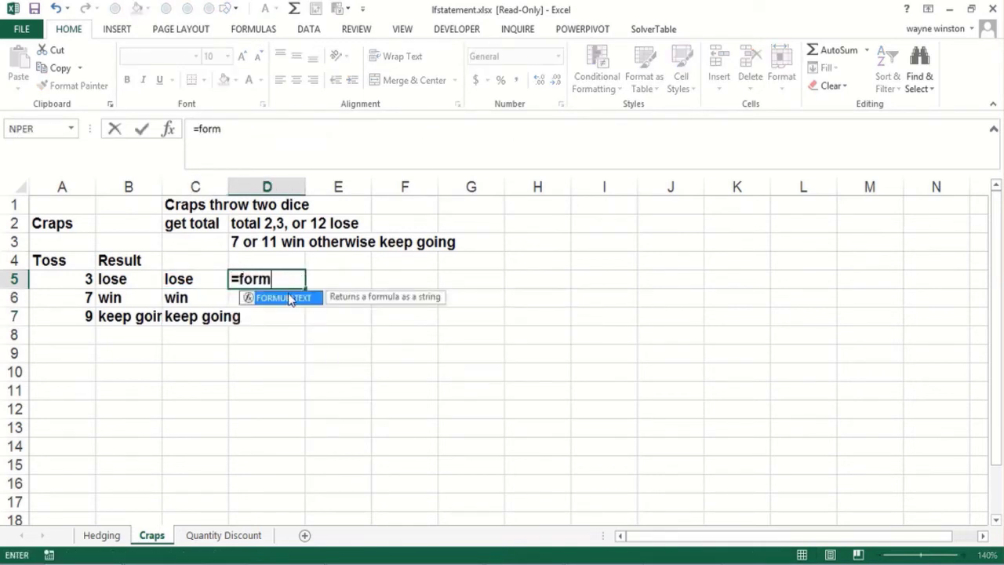
double_click(290, 301)
click(195, 274)
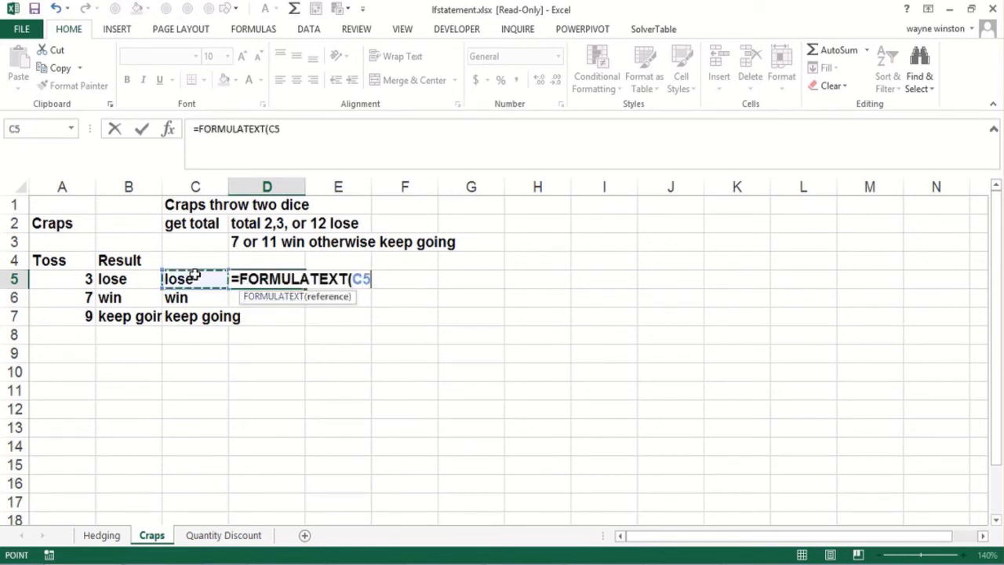
text())
key(Return)
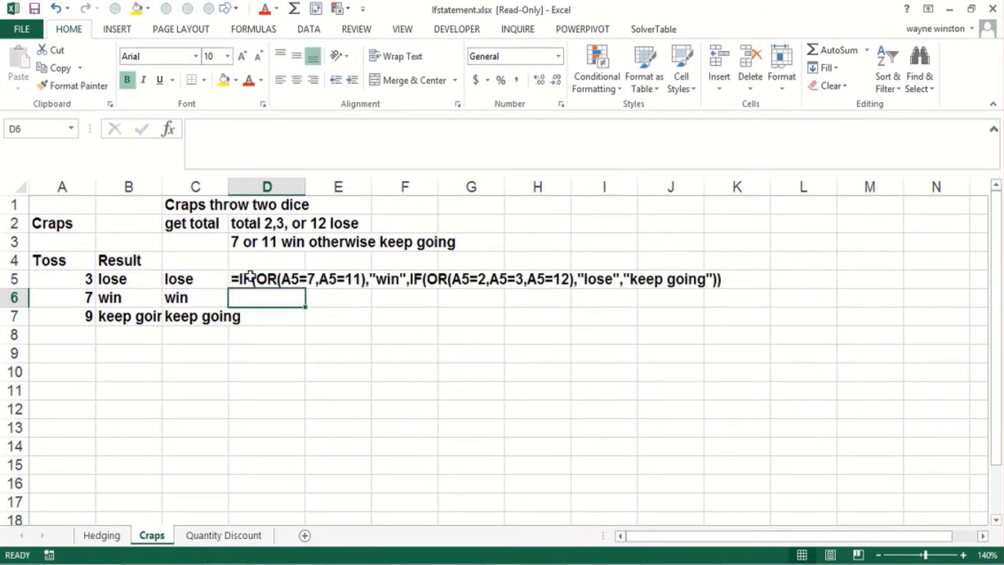
- Examine the formula text in D5 and the copied nested IF formula in C6 with its cell references
click(298, 284)
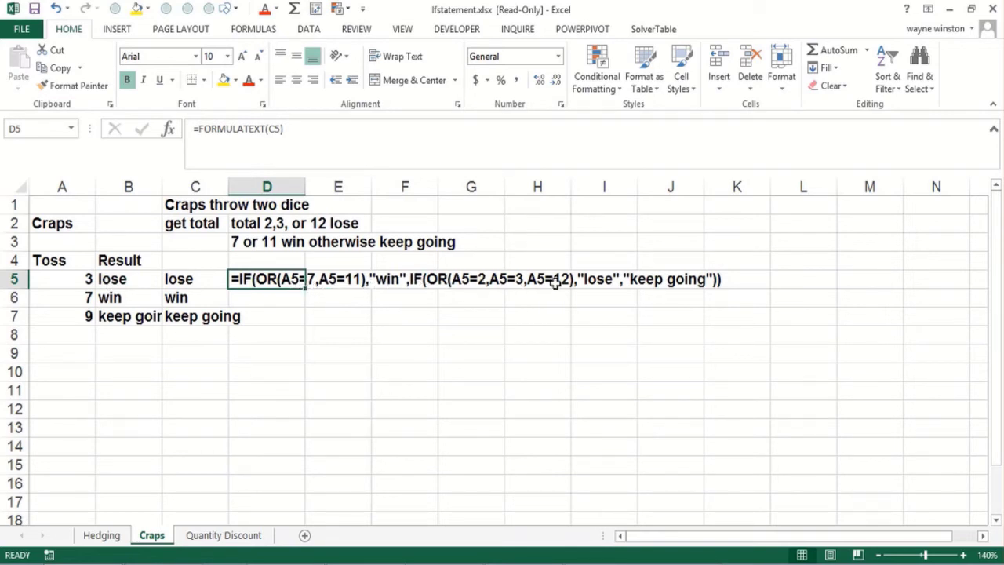
click(219, 300)
double_click(218, 301)
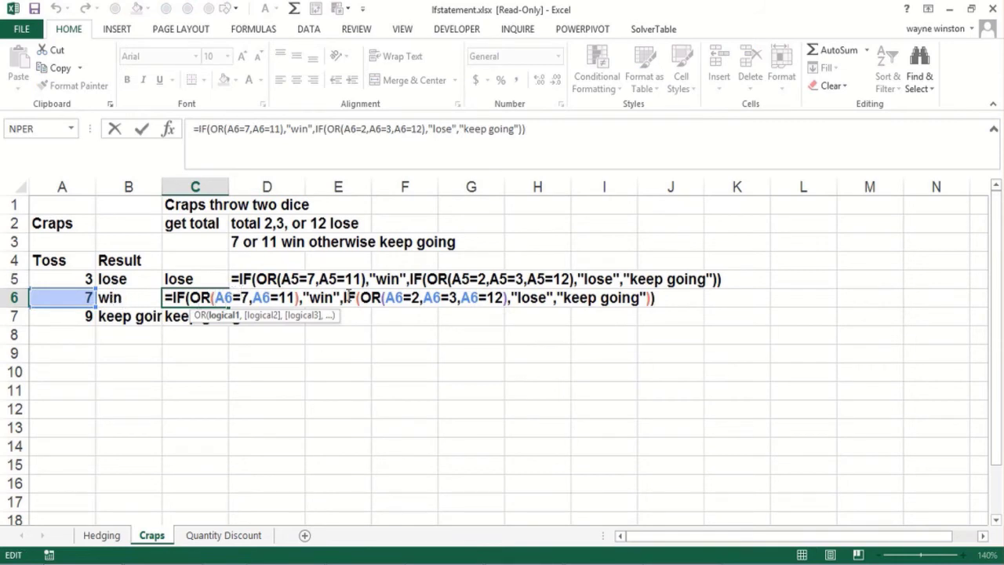
- Inspect the copied nested IF formula in C7 and its references to the toss in A7
key(Return)
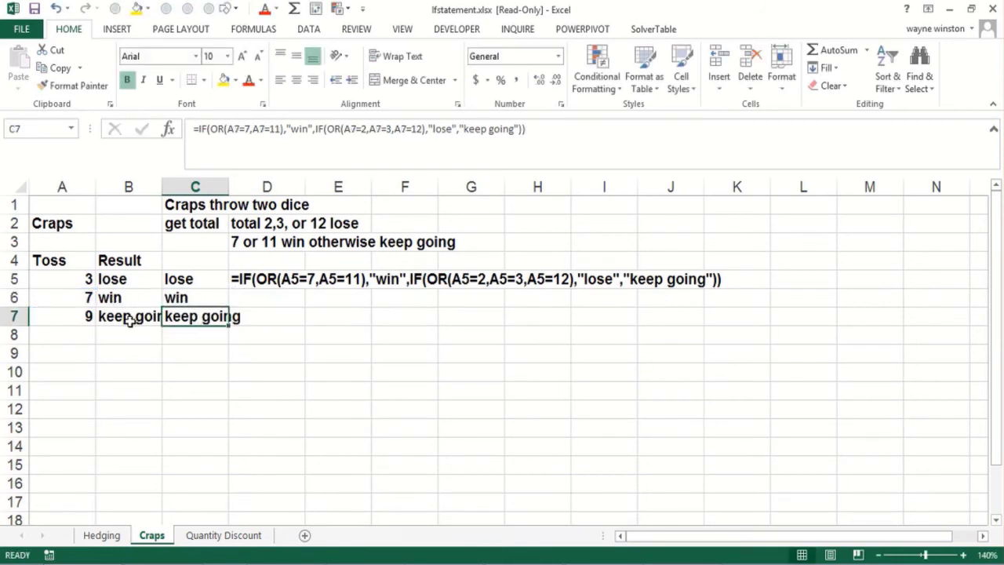
key(F2)
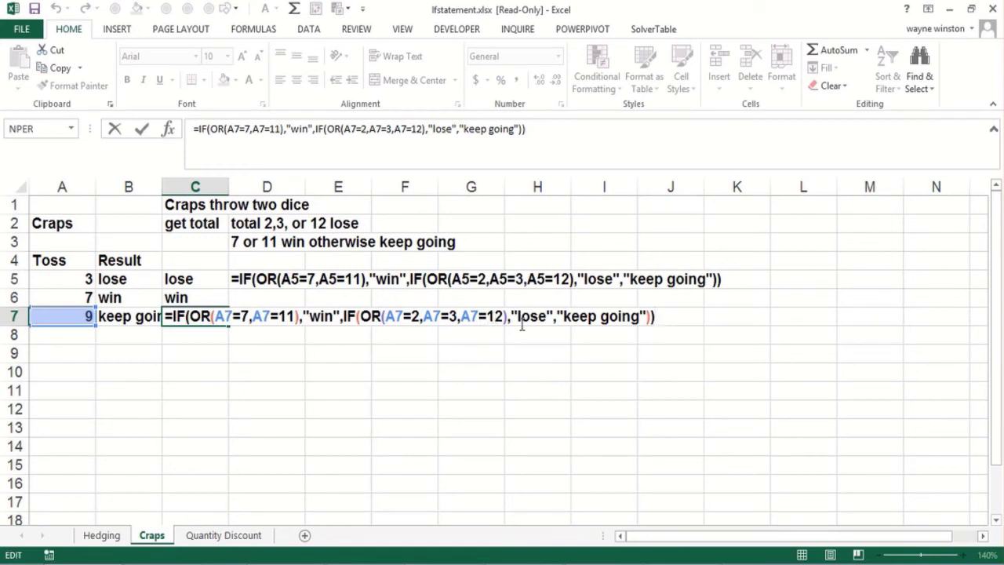
key(Return)
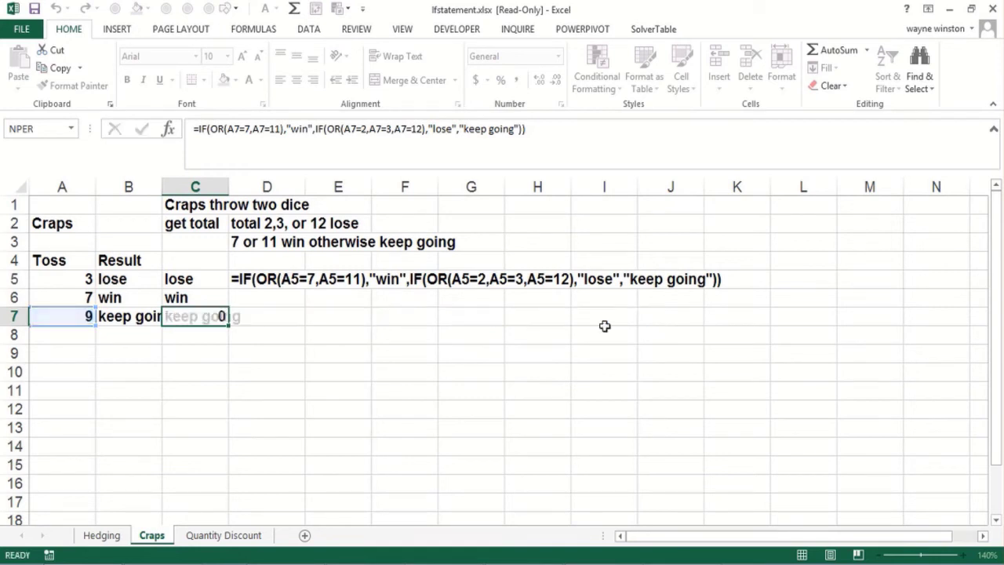
- Start Evaluate Formula on C7 and step through its first condition, OR(A7=7,A7=11)
click(194, 316)
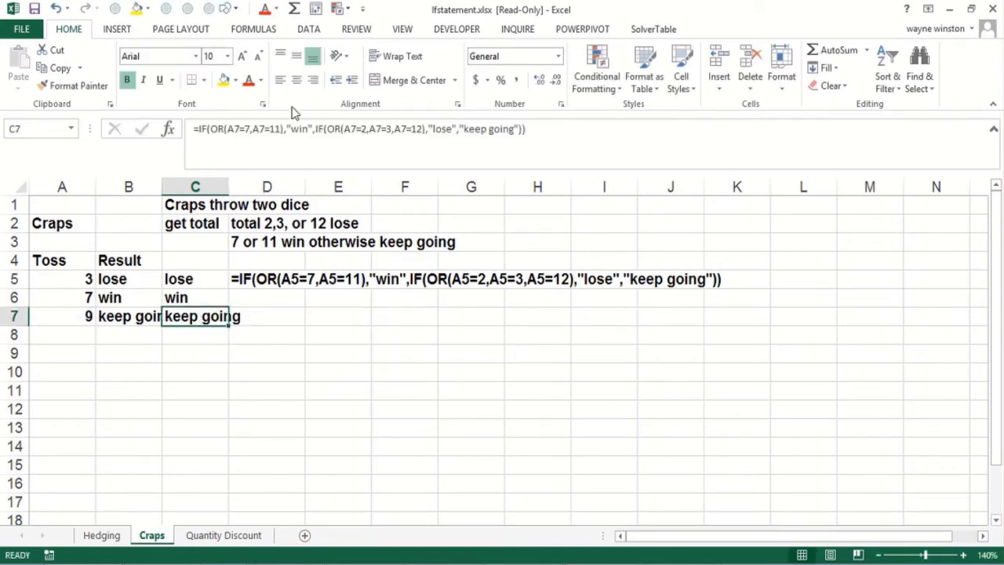
click(269, 29)
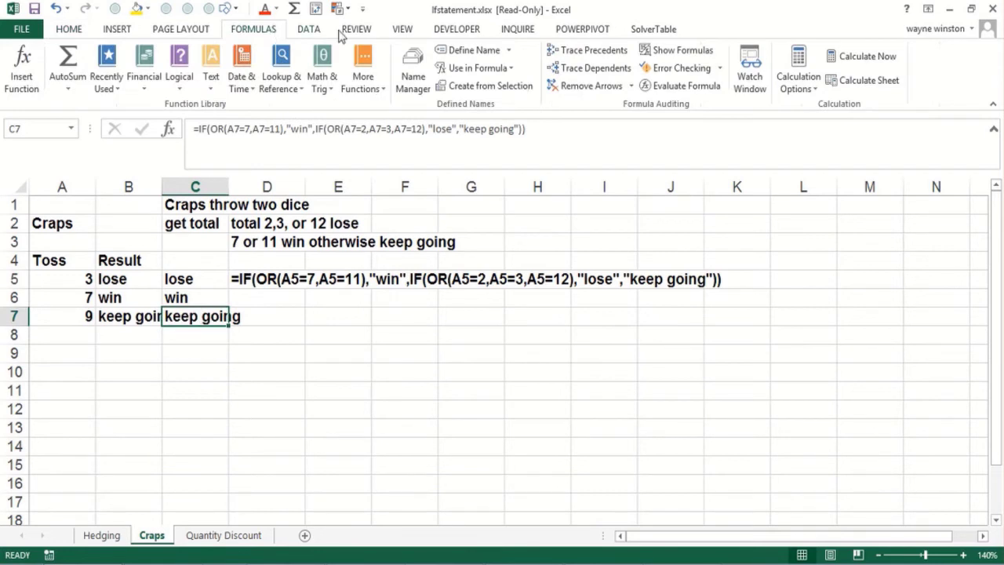
click(686, 86)
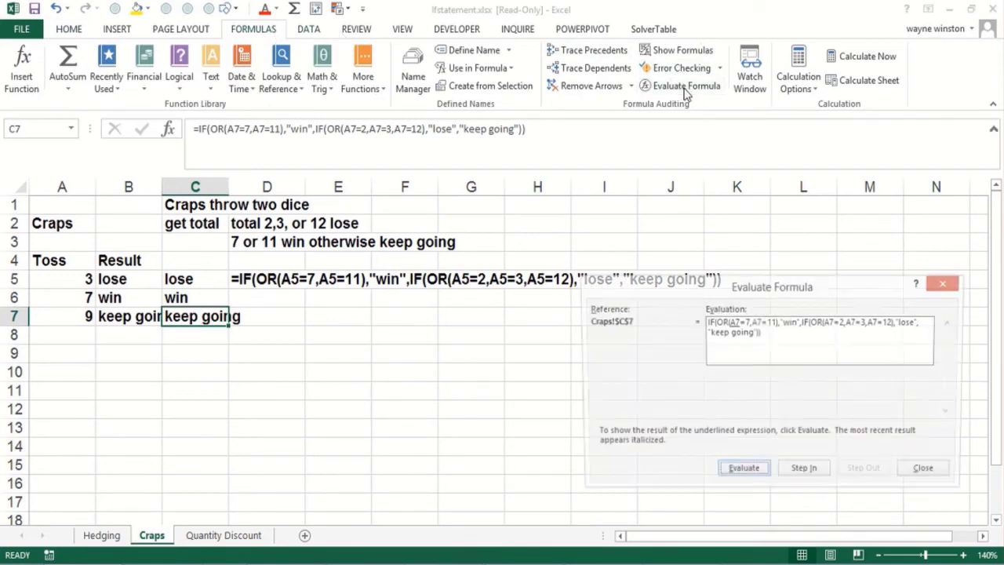
click(737, 475)
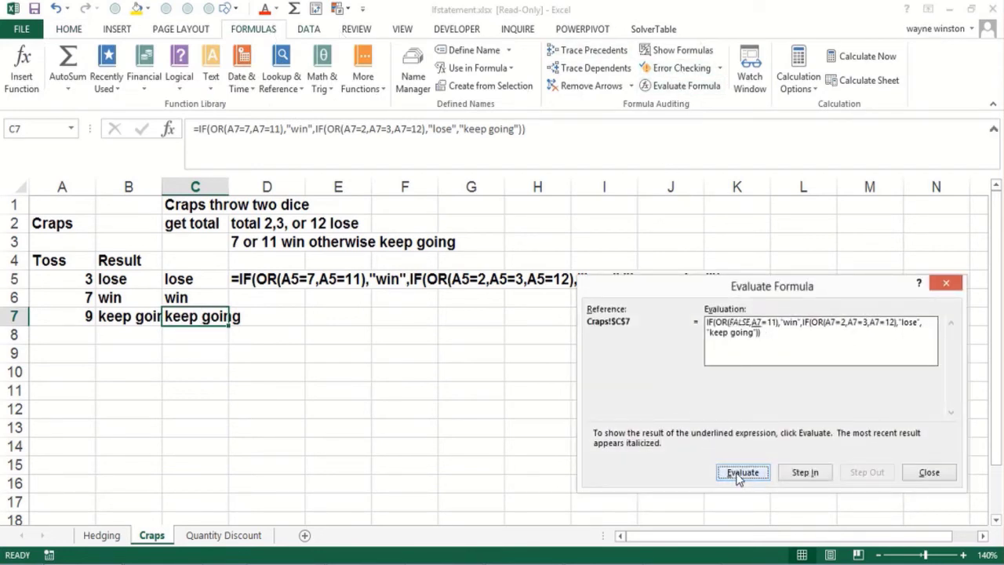
click(741, 472)
click(738, 473)
click(738, 474)
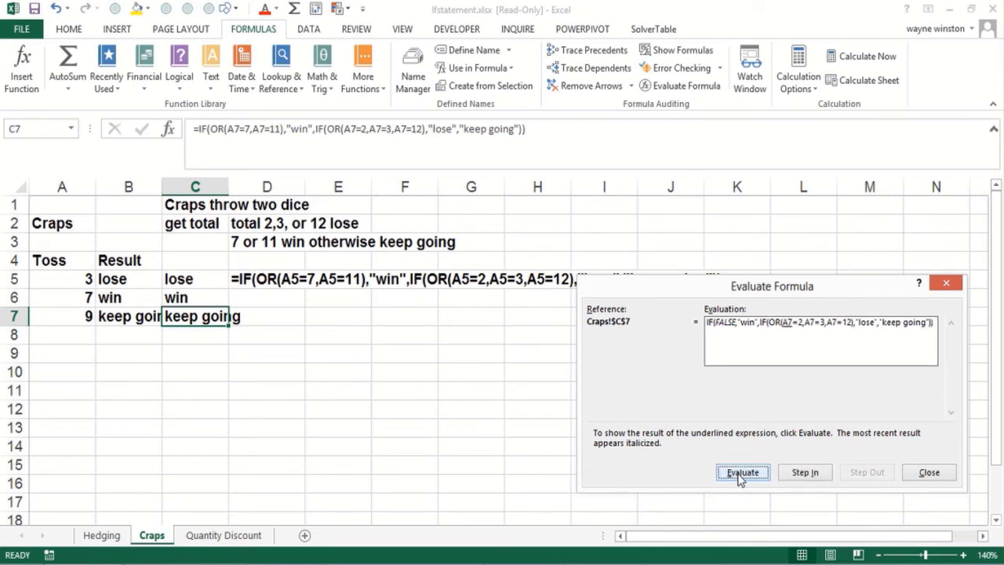
- Evaluate the nested IF(OR(A7=2,A7=3,A7=12),"lose","keep going") part of C7 through to the final result and close the evaluation
click(740, 474)
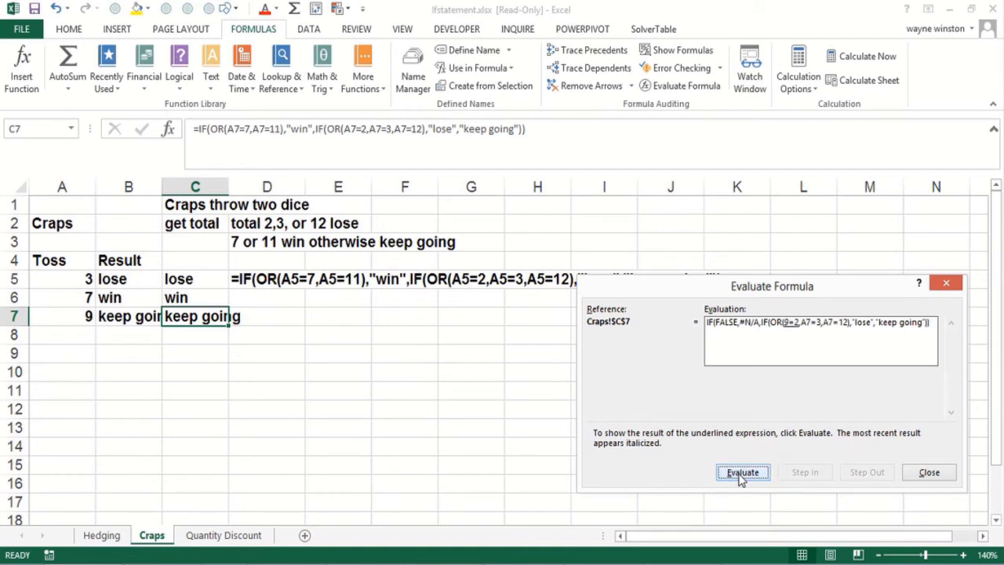
click(741, 474)
click(741, 475)
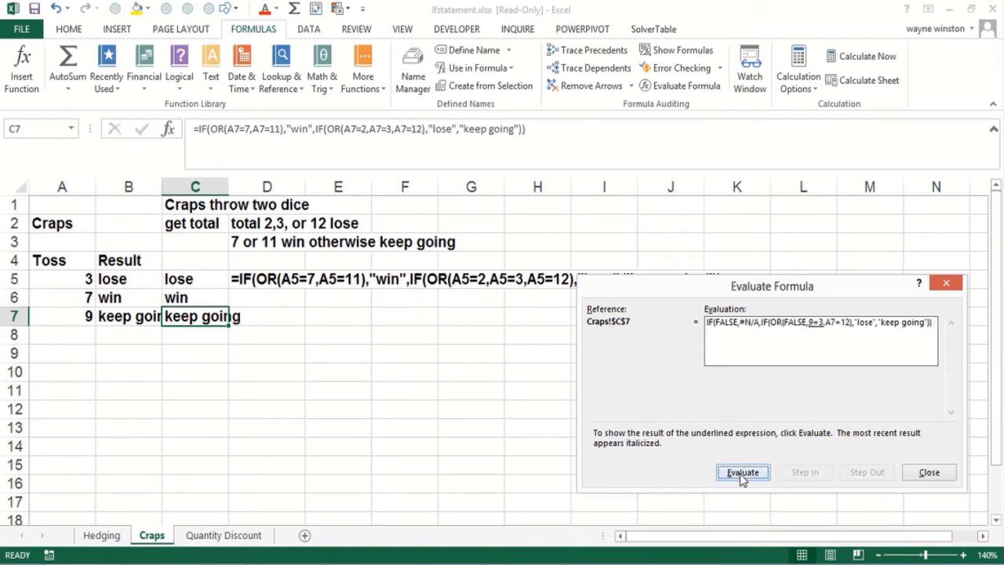
click(742, 475)
click(742, 474)
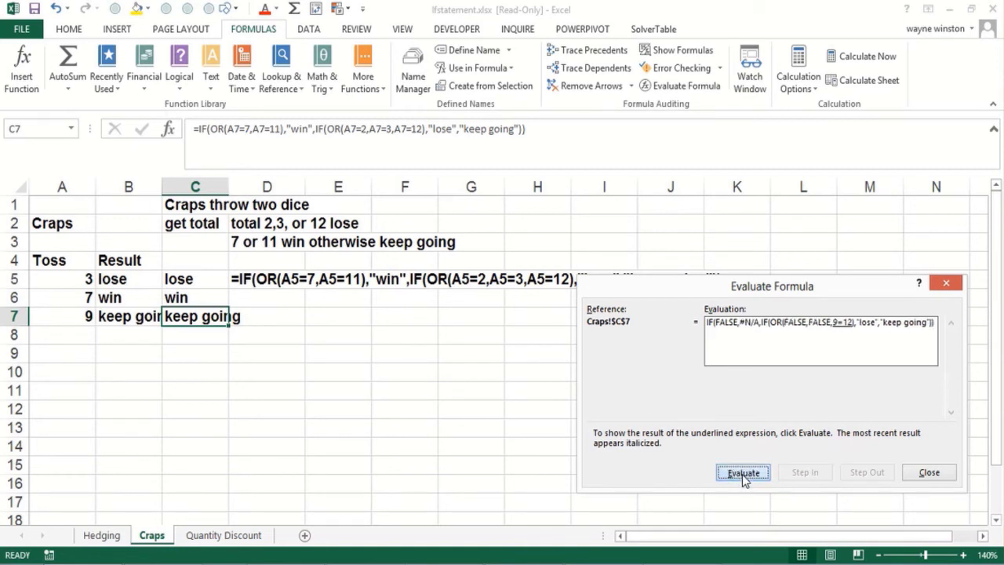
click(741, 474)
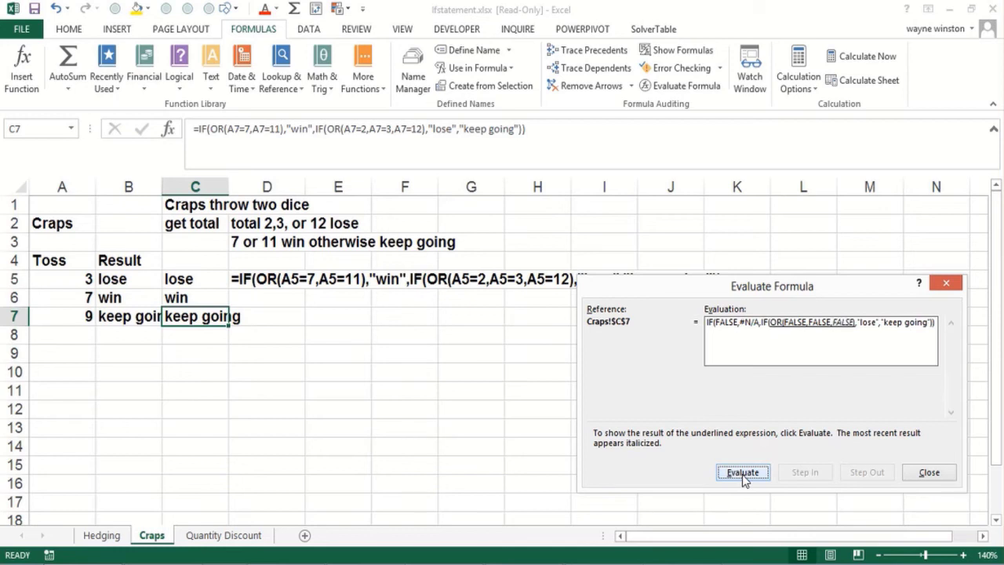
click(742, 474)
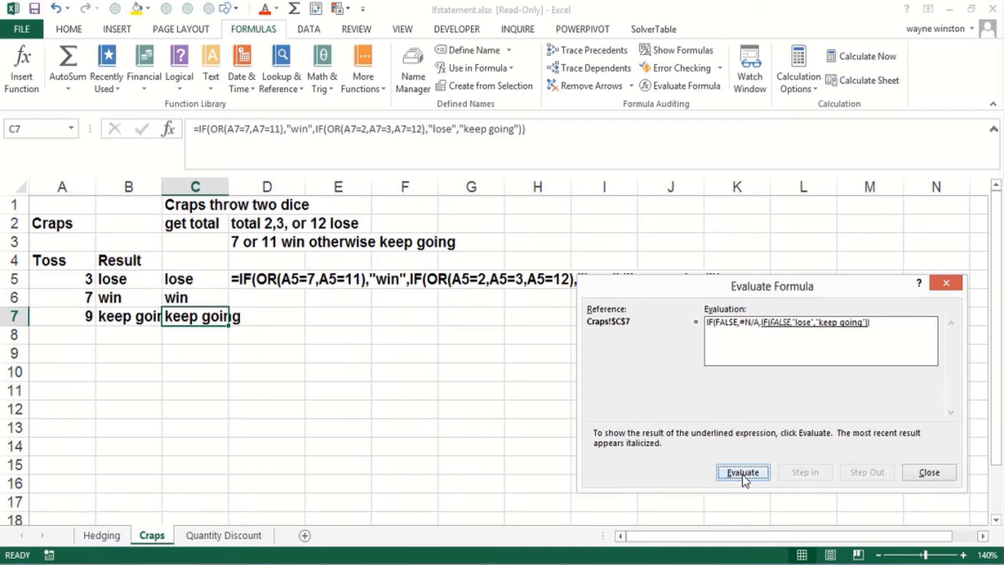
click(742, 474)
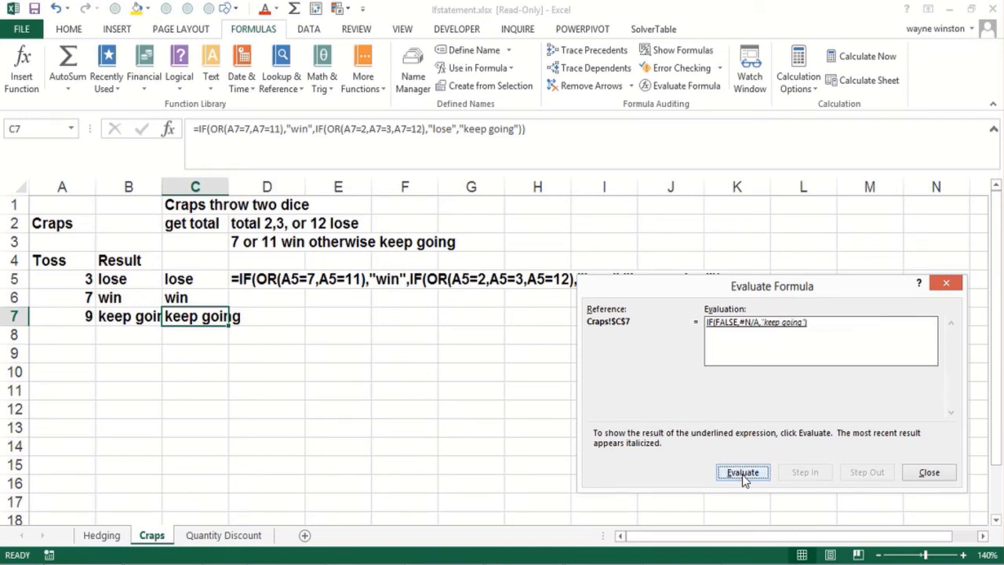
click(742, 474)
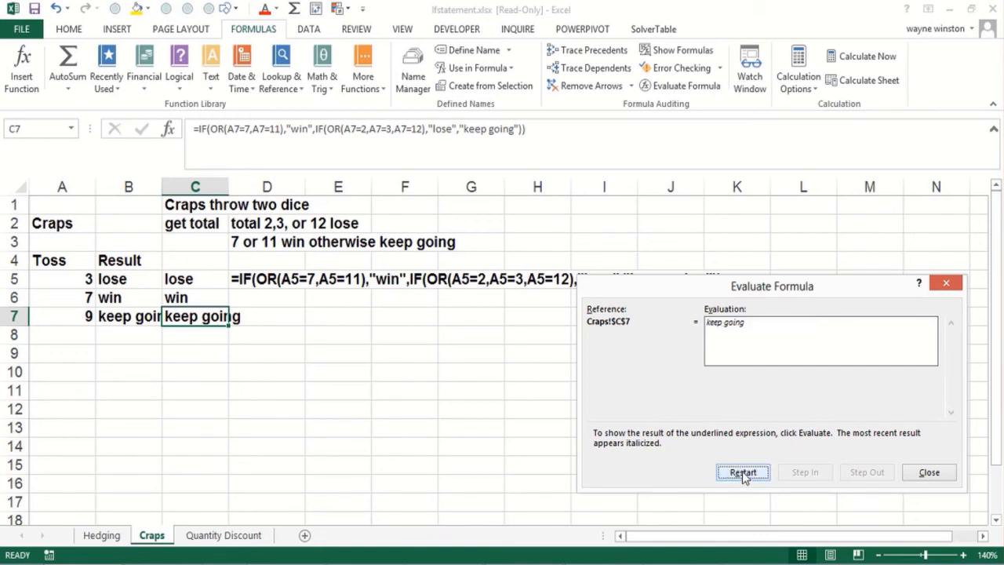
click(946, 283)
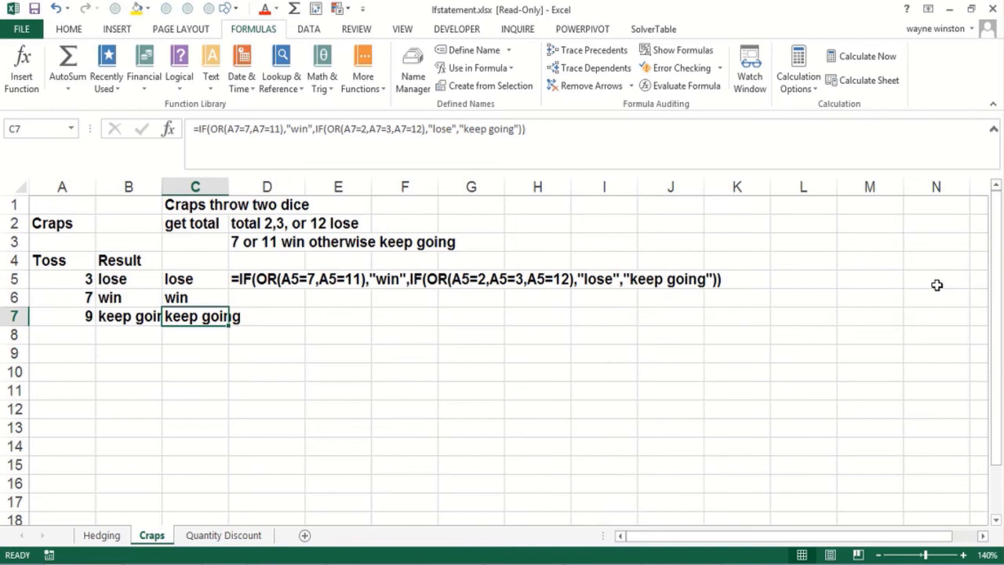
click(368, 351)
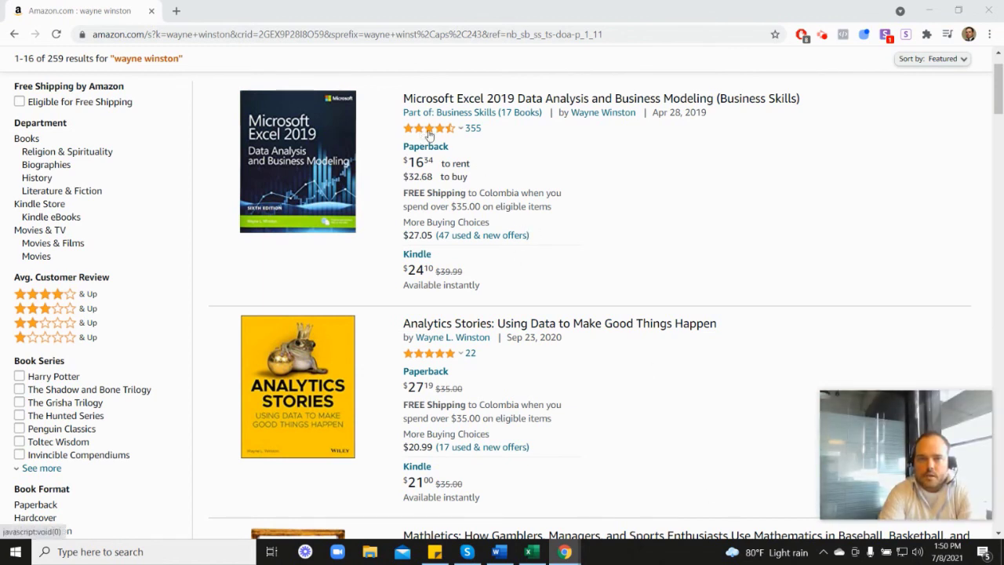
- Switch to the Amazon search results and browse the author's listed Excel and analytics books, including Marketing Analytics
mouse_move(430, 135)
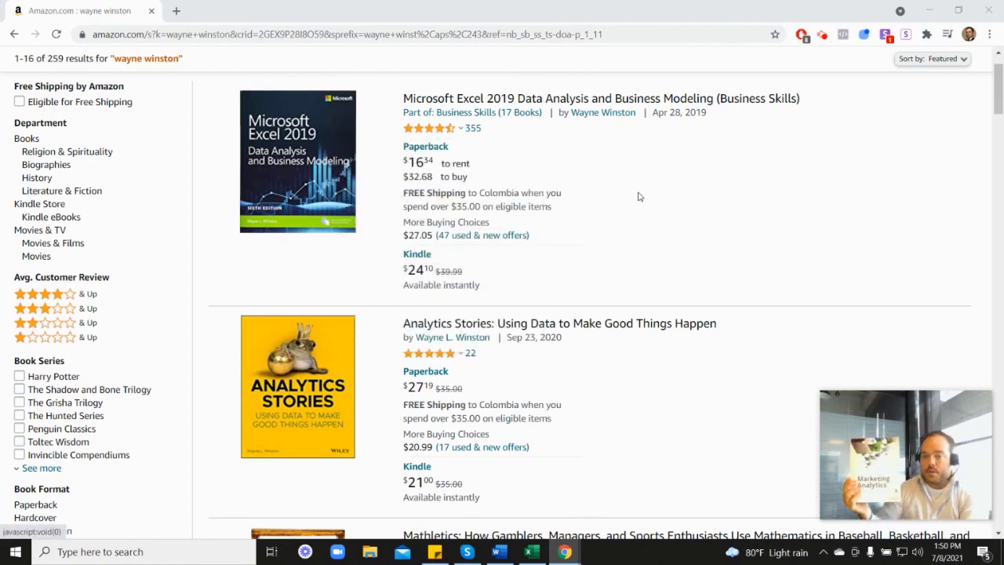
scroll(894, 318, down, 5)
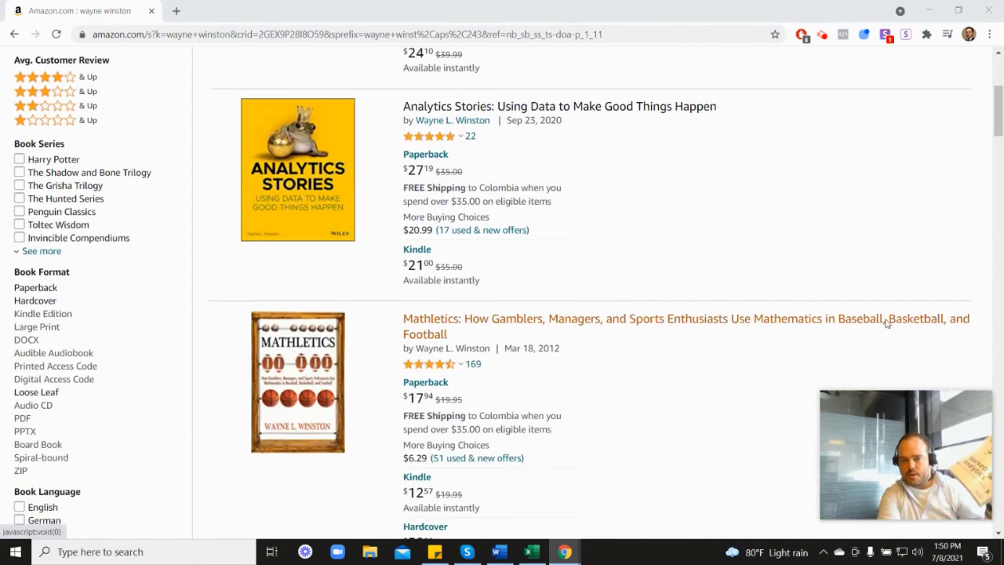
scroll(914, 286, down, 2)
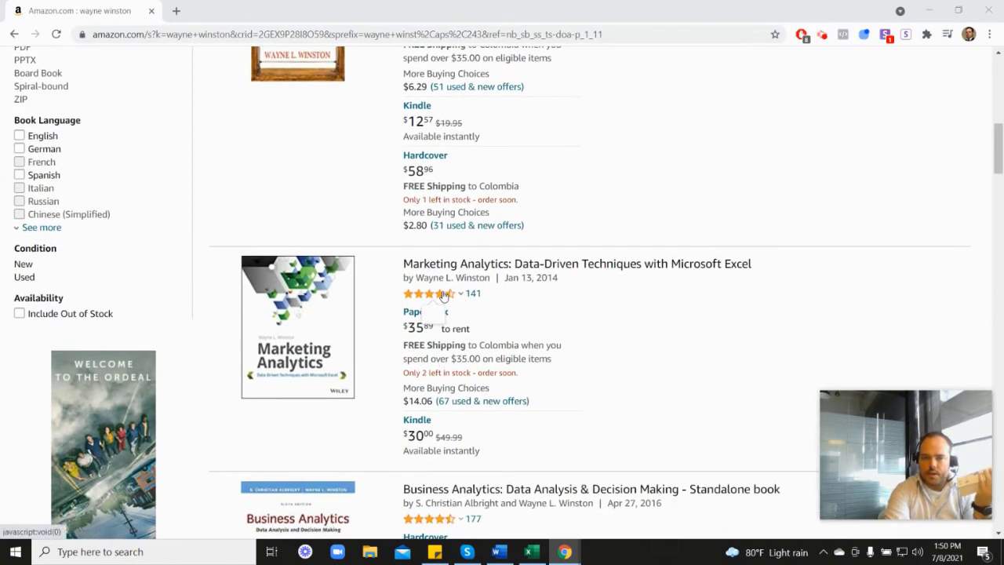
mouse_move(443, 295)
scroll(584, 298, up, 6)
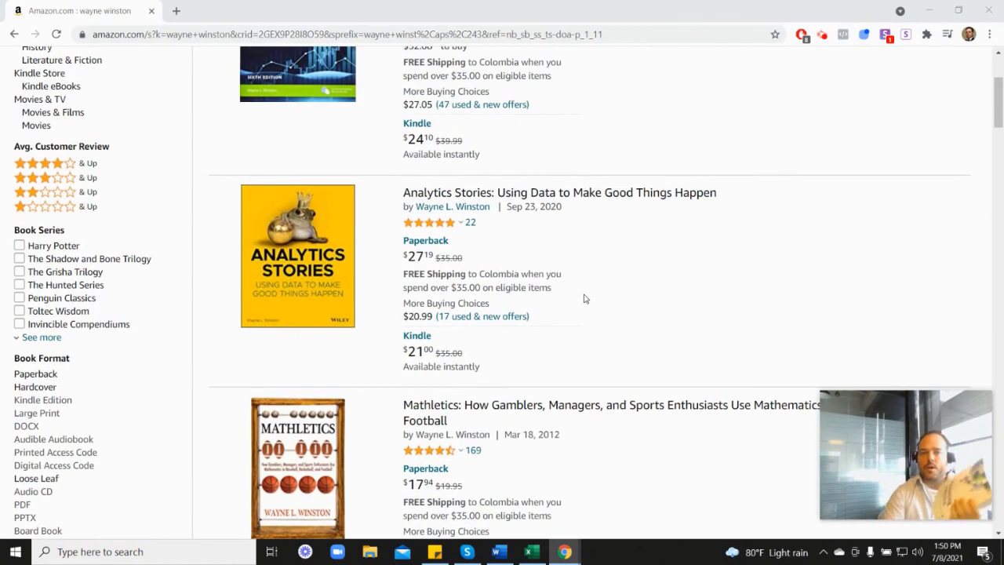